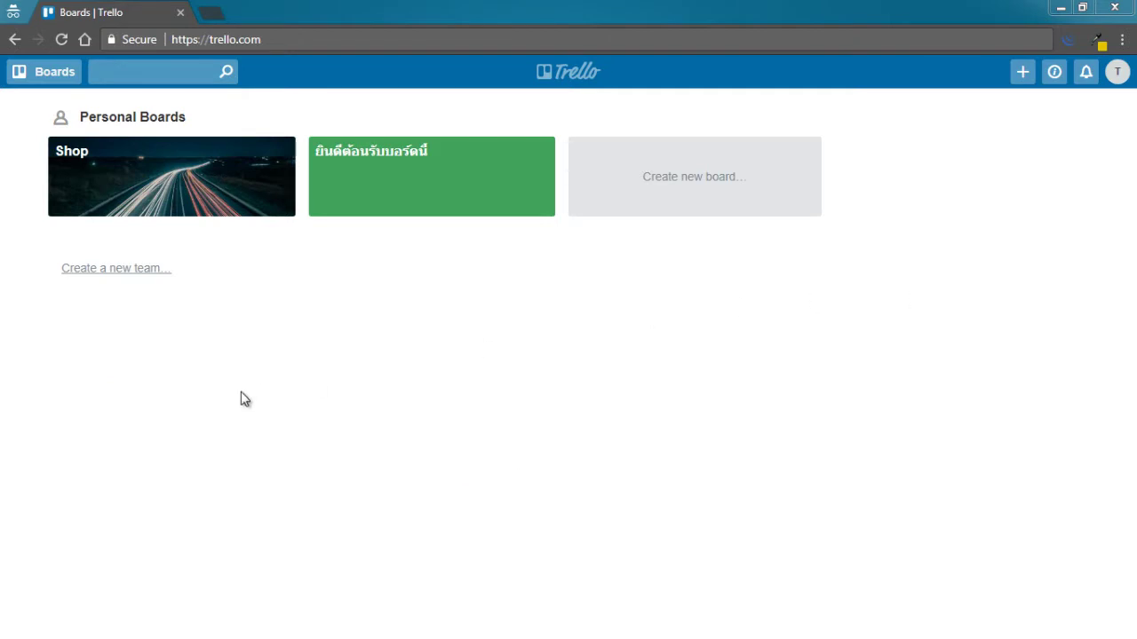
Open the Shop board and review the Design Database card's member options and the Mockup Front End card's details.
left_click(167, 187)
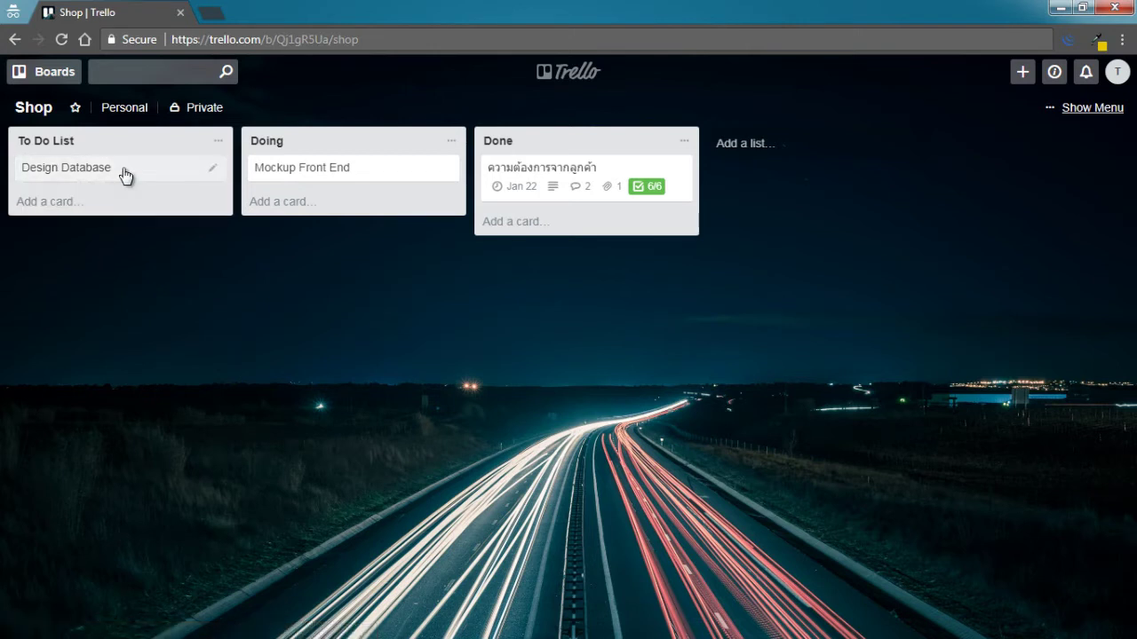
left_click(124, 176)
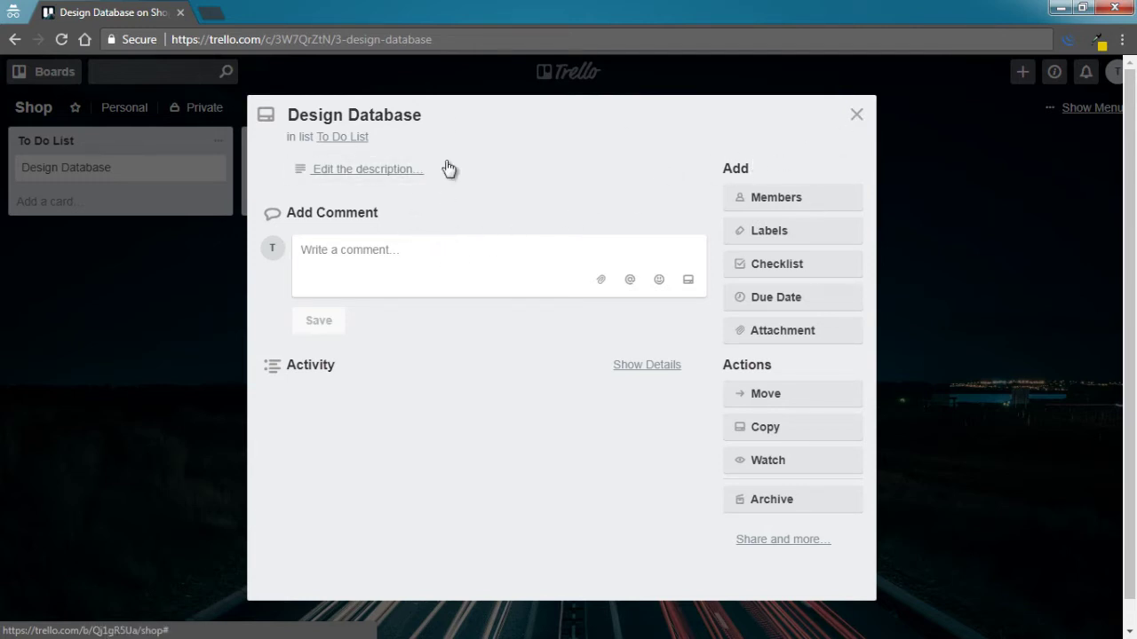
left_click(773, 204)
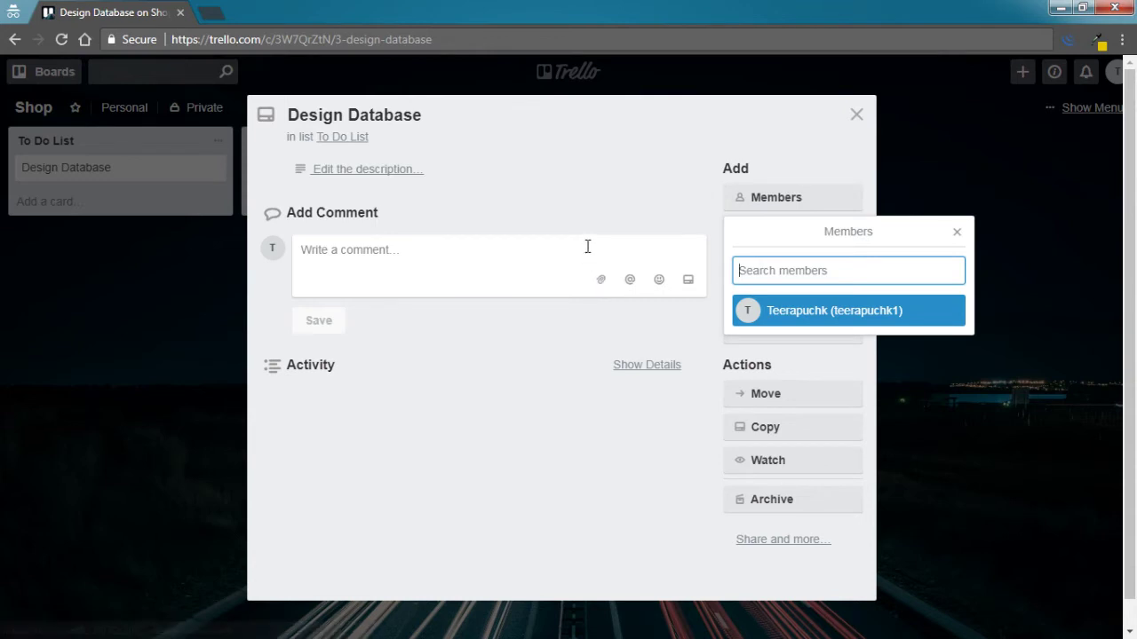
left_click(636, 200)
left_click(856, 114)
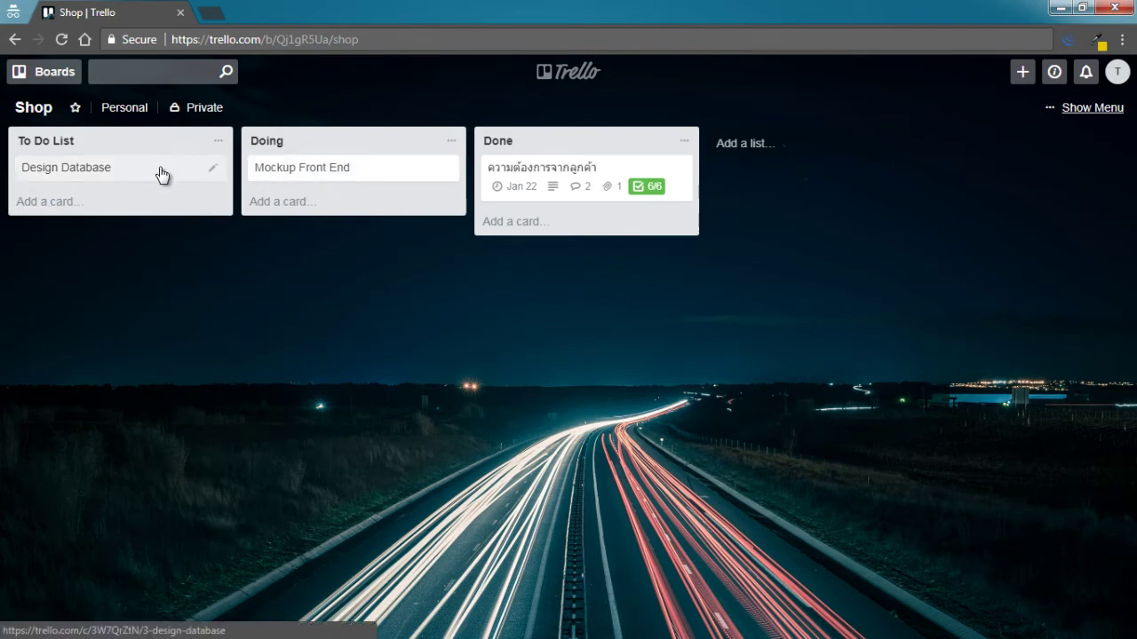
left_click(362, 175)
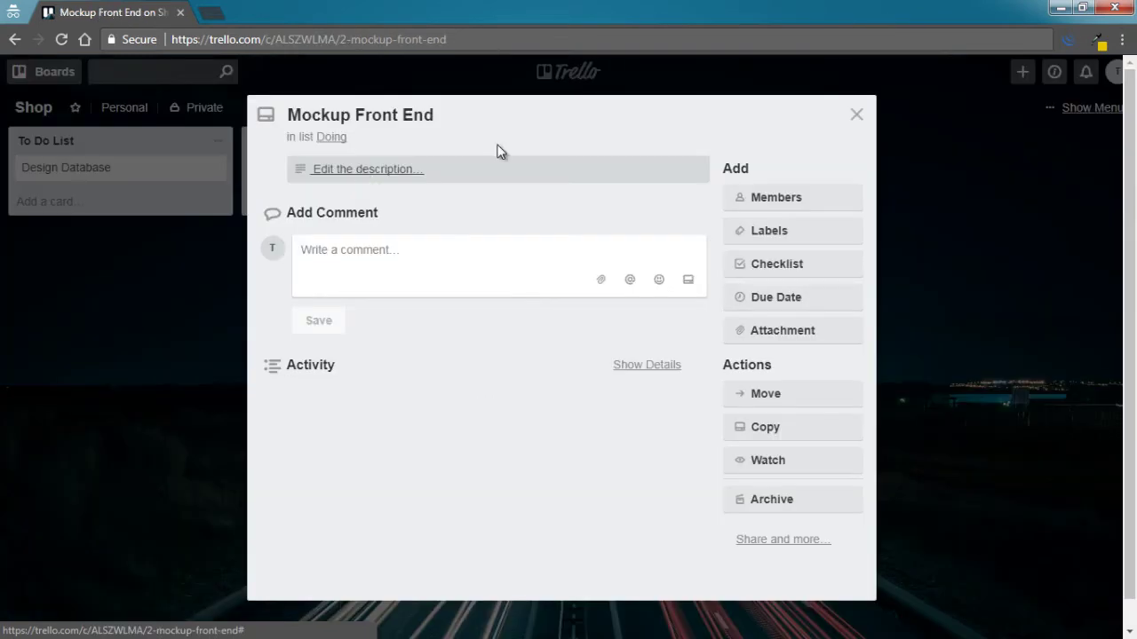
left_click(854, 114)
On the ความต้องการจากลูกค้า card in Done, untick the checklist item วิธีบริหารคลังสินค้า, tick it again and close the card.
left_click(599, 184)
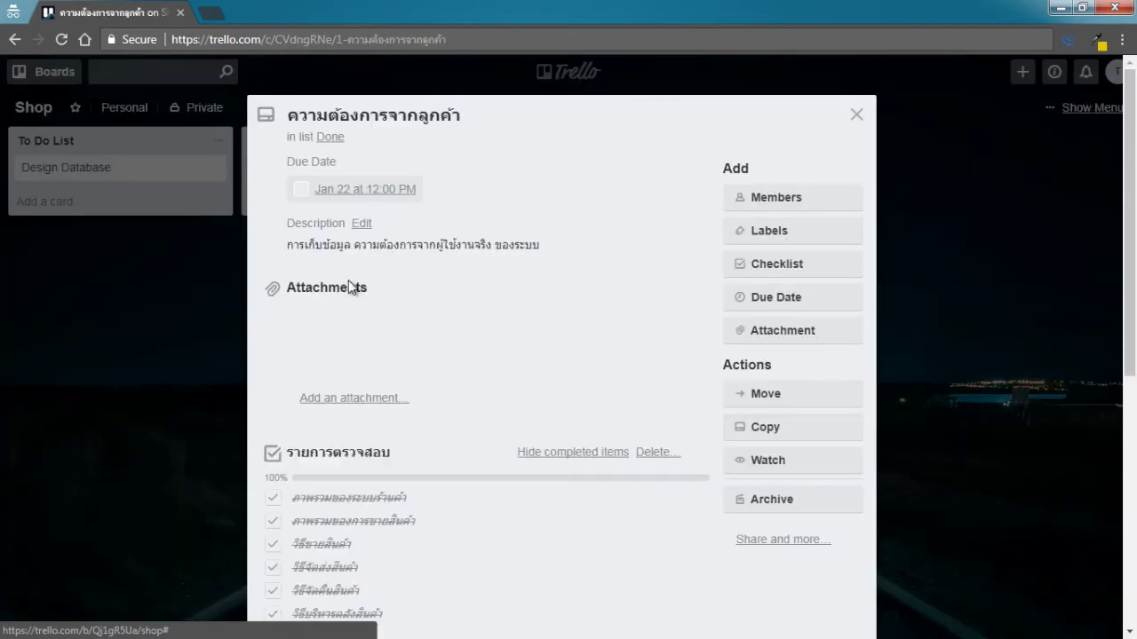
scroll(328, 437, "down", 3)
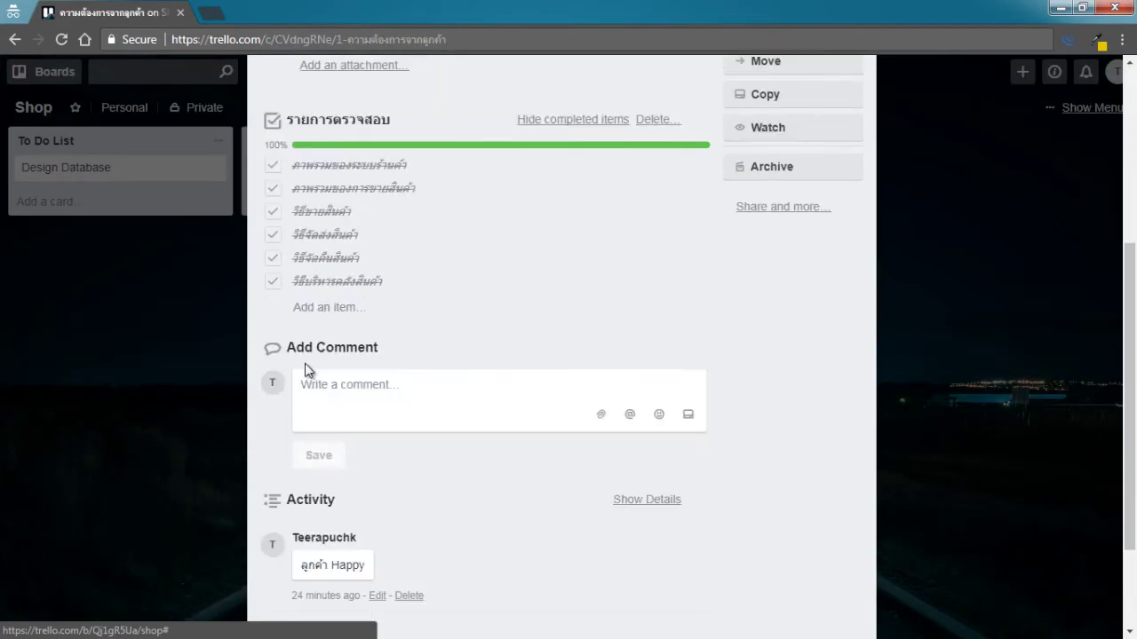
left_click(272, 281)
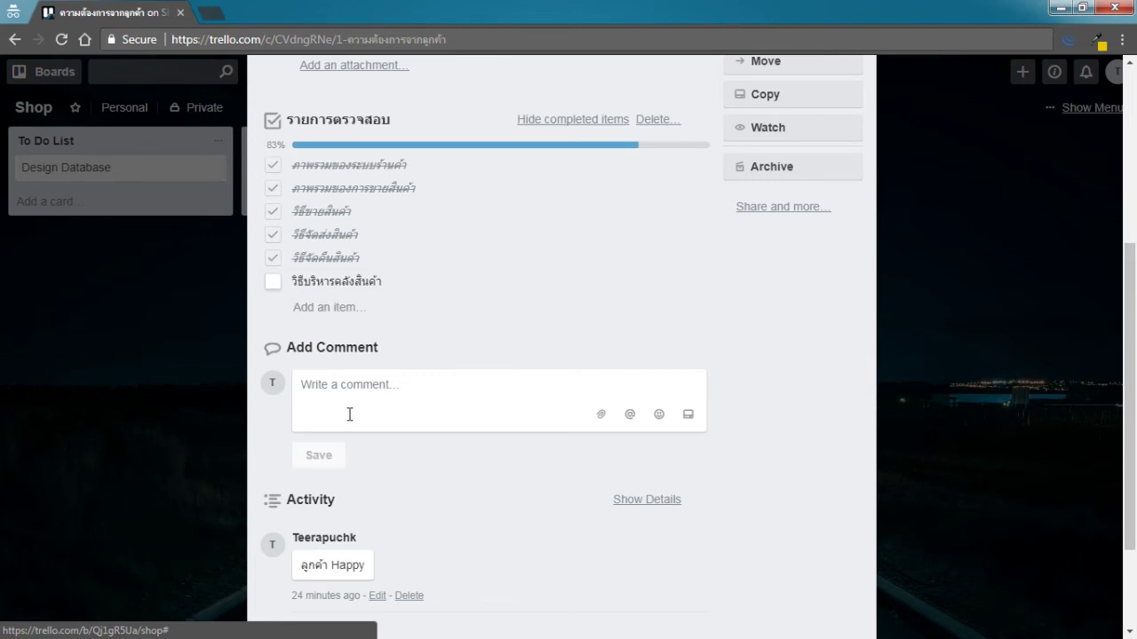
scroll(337, 382, "up", 1)
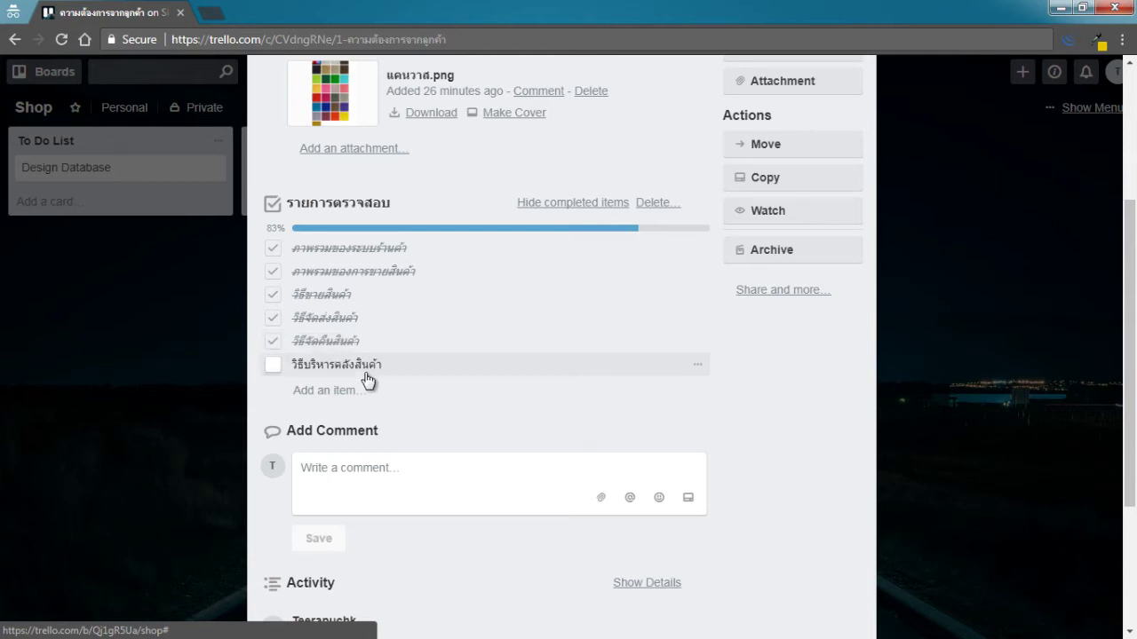
left_click(338, 470)
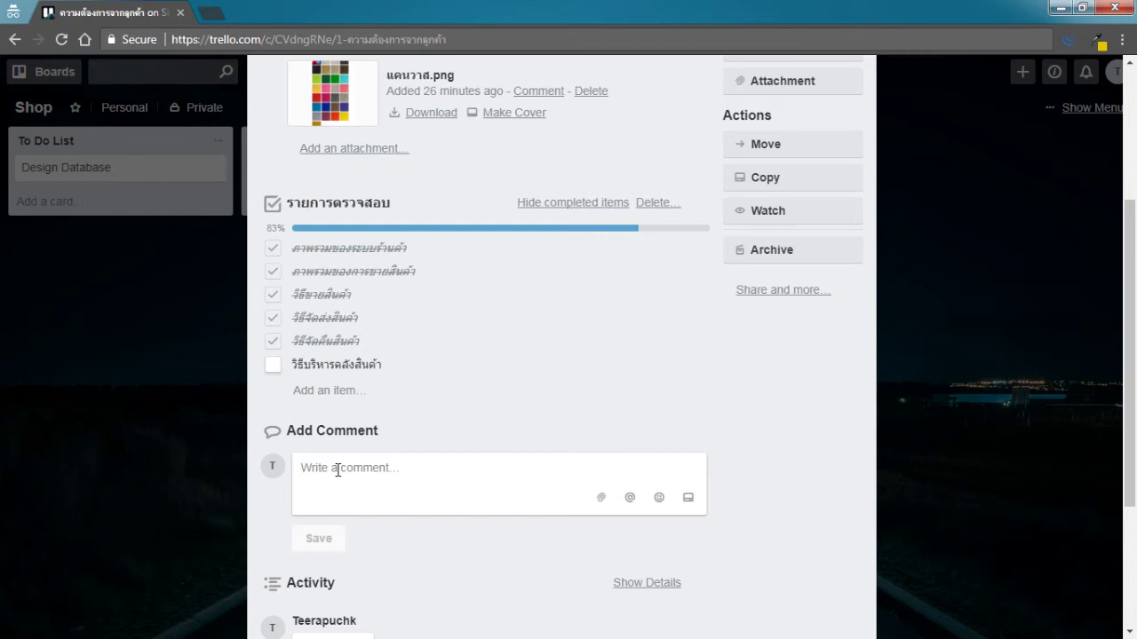
left_click(274, 367)
scroll(436, 408, "up", 3)
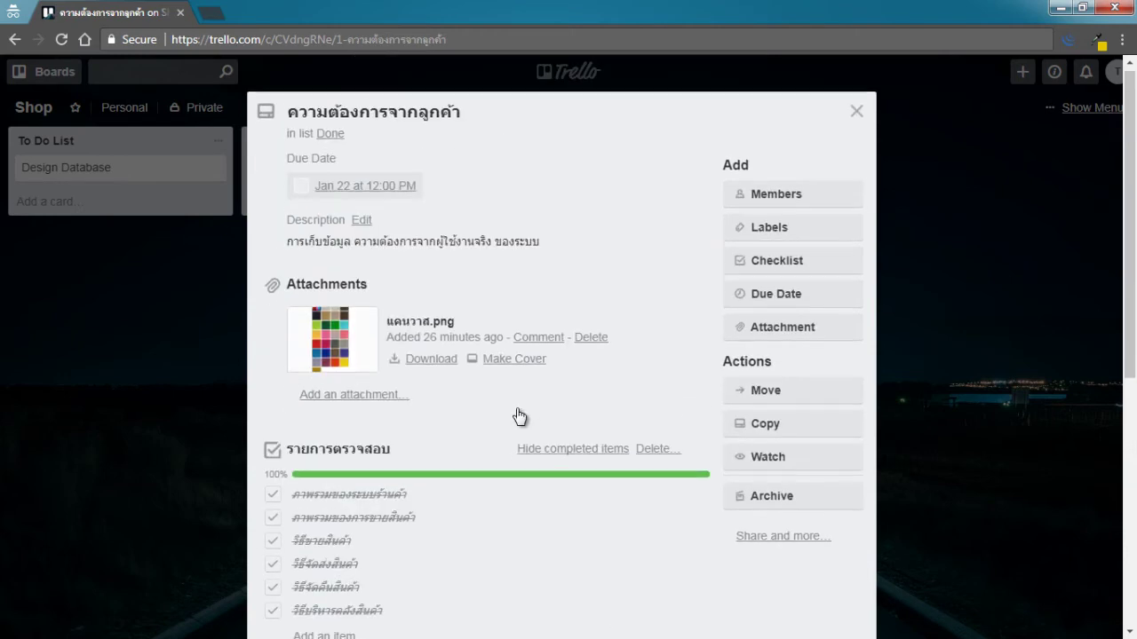
left_click(857, 113)
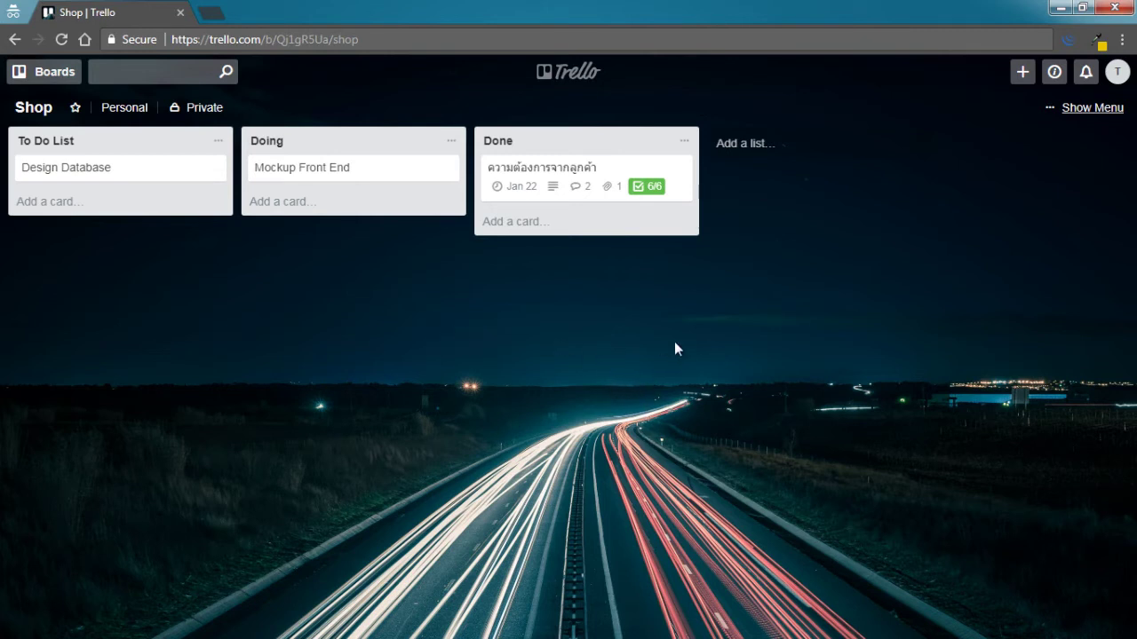
Find another Trello user by username and add them as a member of the Shop board.
left_click(1082, 108)
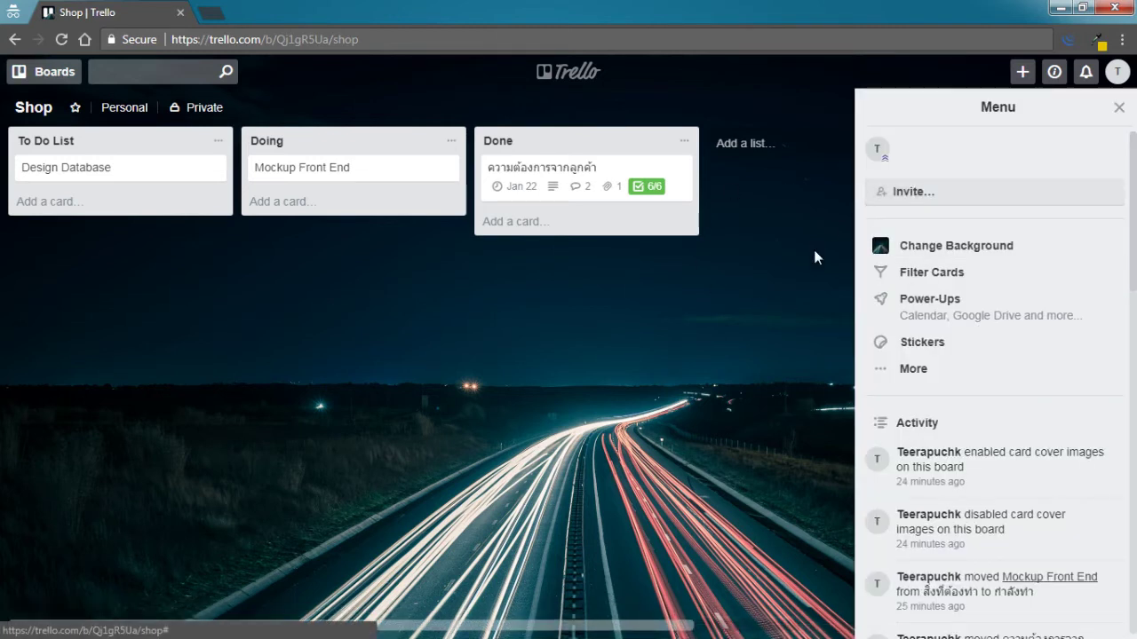
left_click(931, 195)
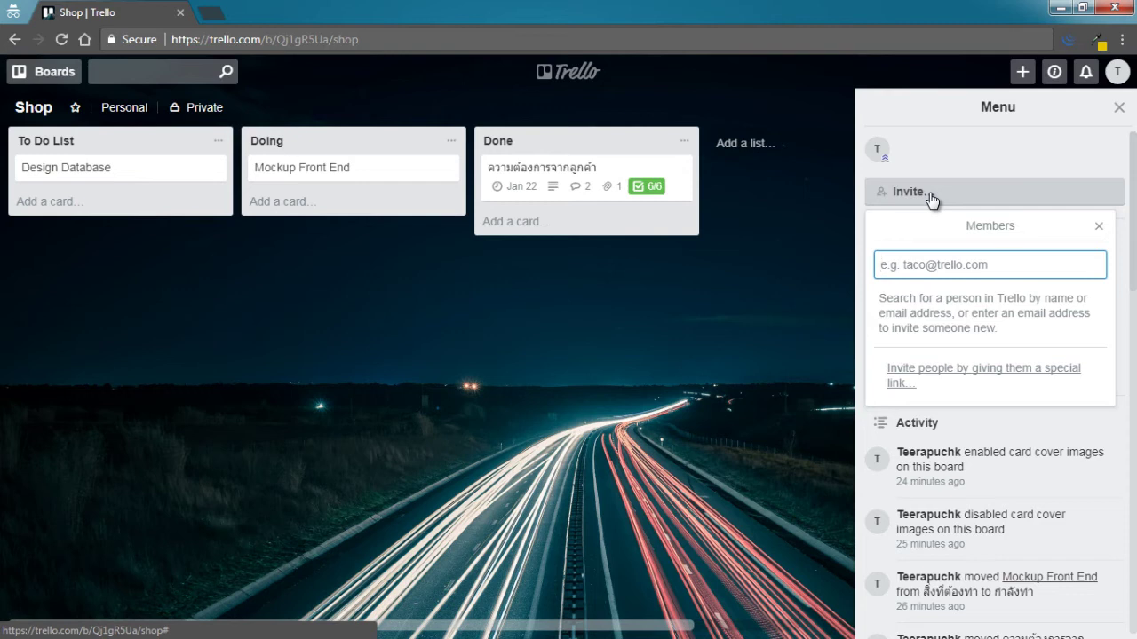
type("teera")
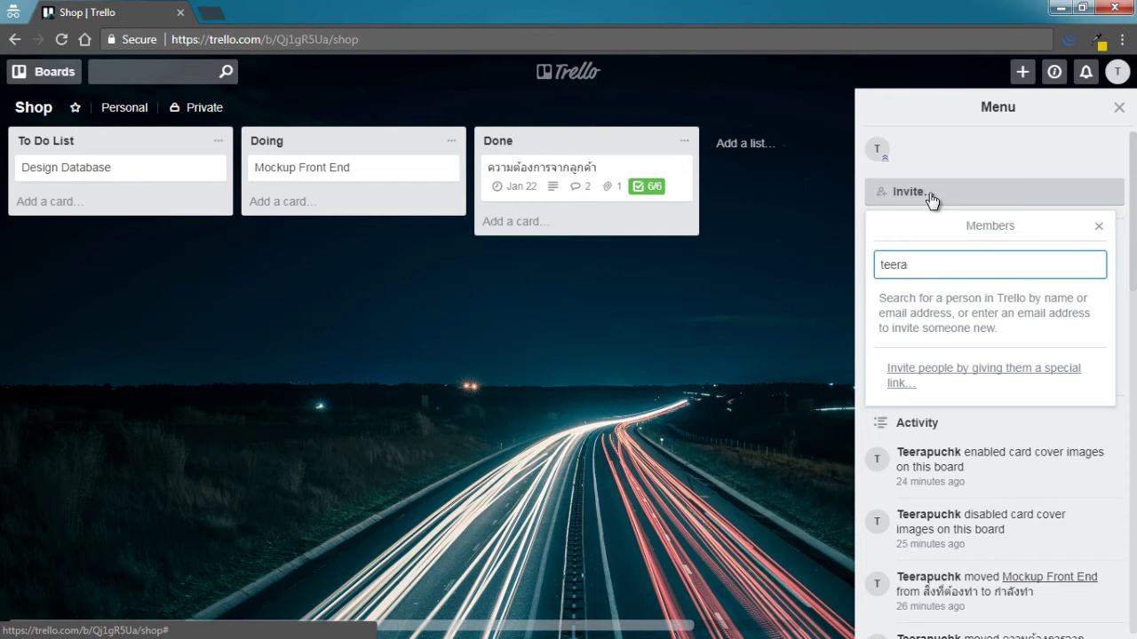
type("puch")
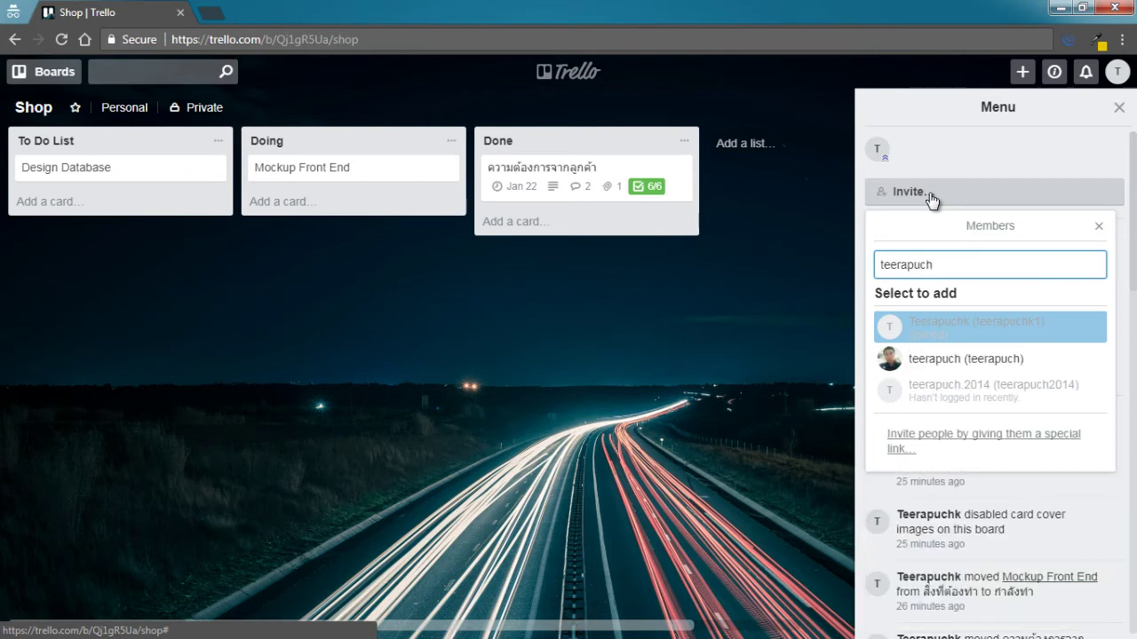
left_click(902, 364)
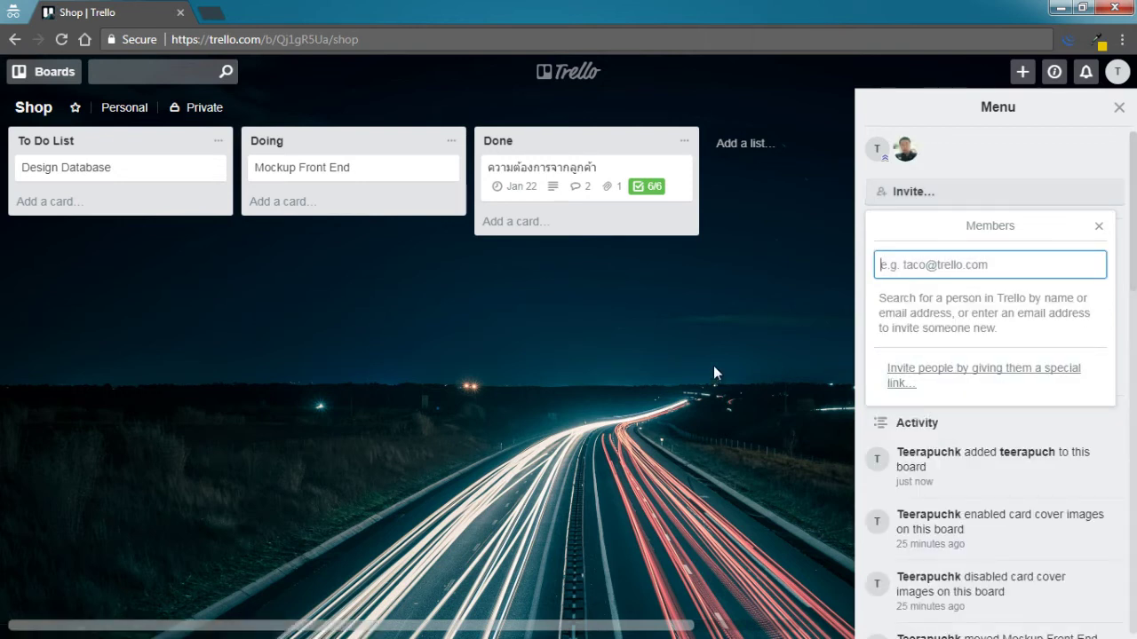
left_click(1100, 227)
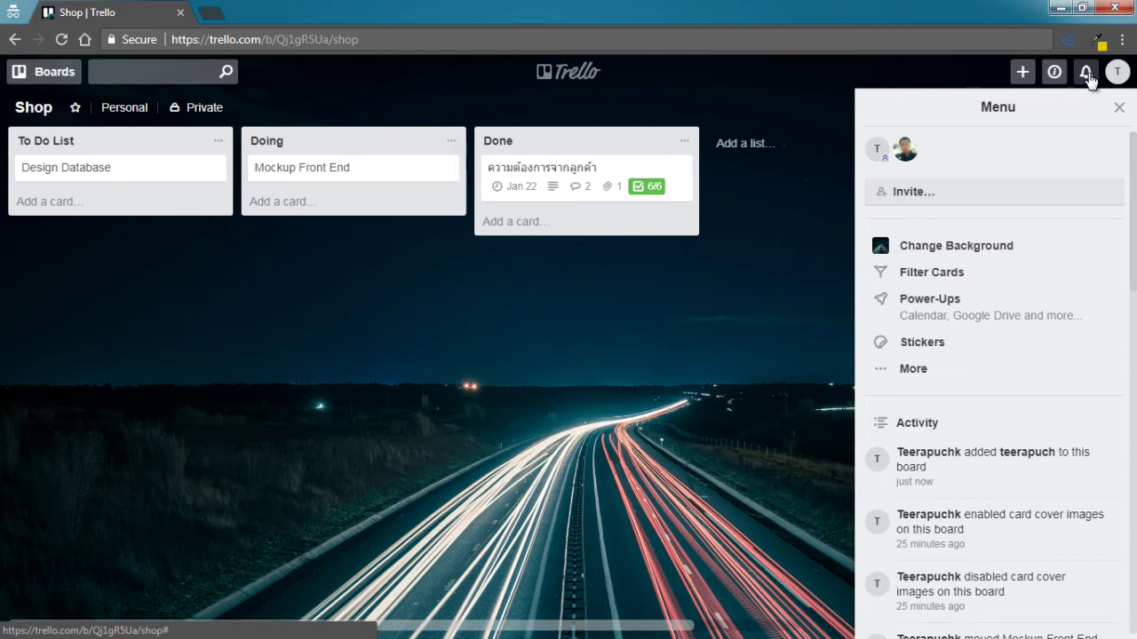
left_click(1118, 107)
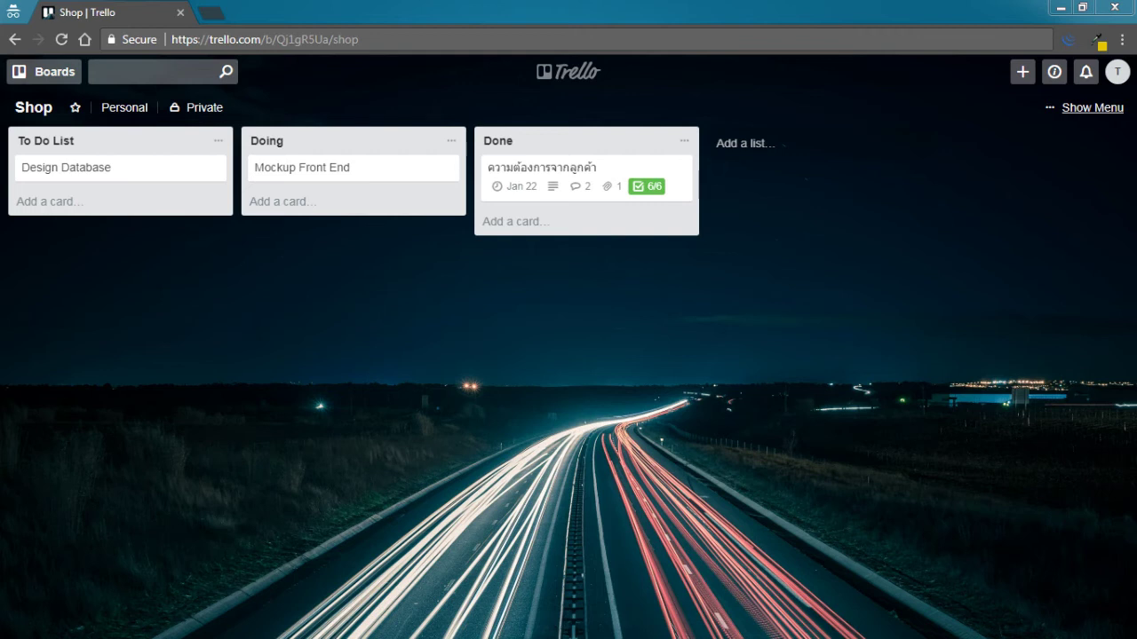
Switch to the invited member's browser window and compare the Shop board in both accounts.
left_click_drag(0, 158, 503, 169)
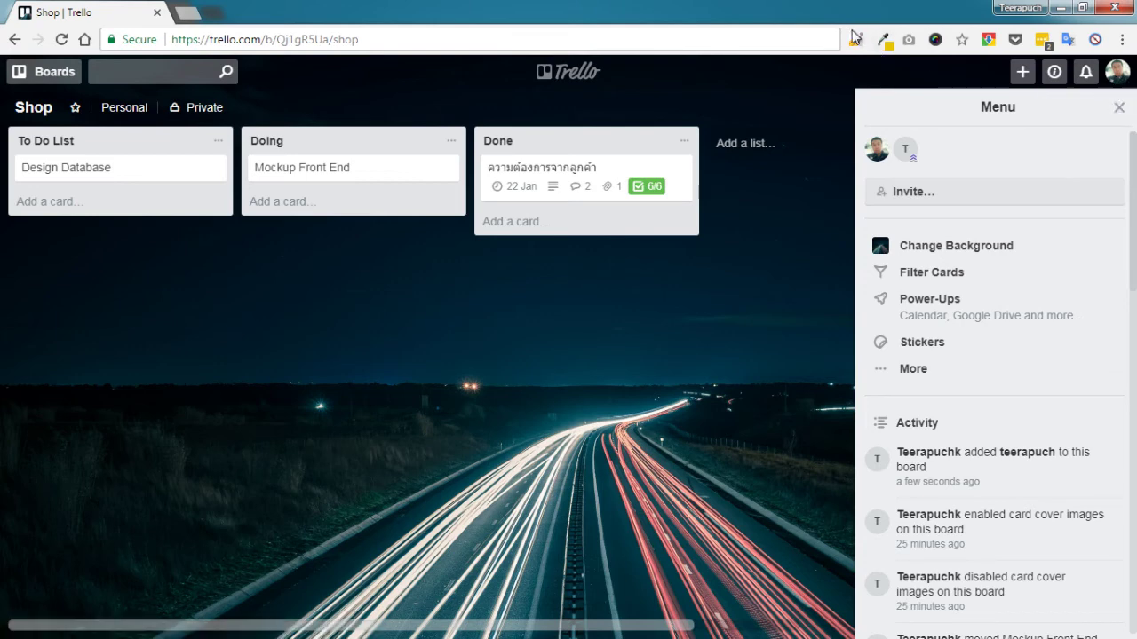
left_click_drag(857, 11, 802, 318)
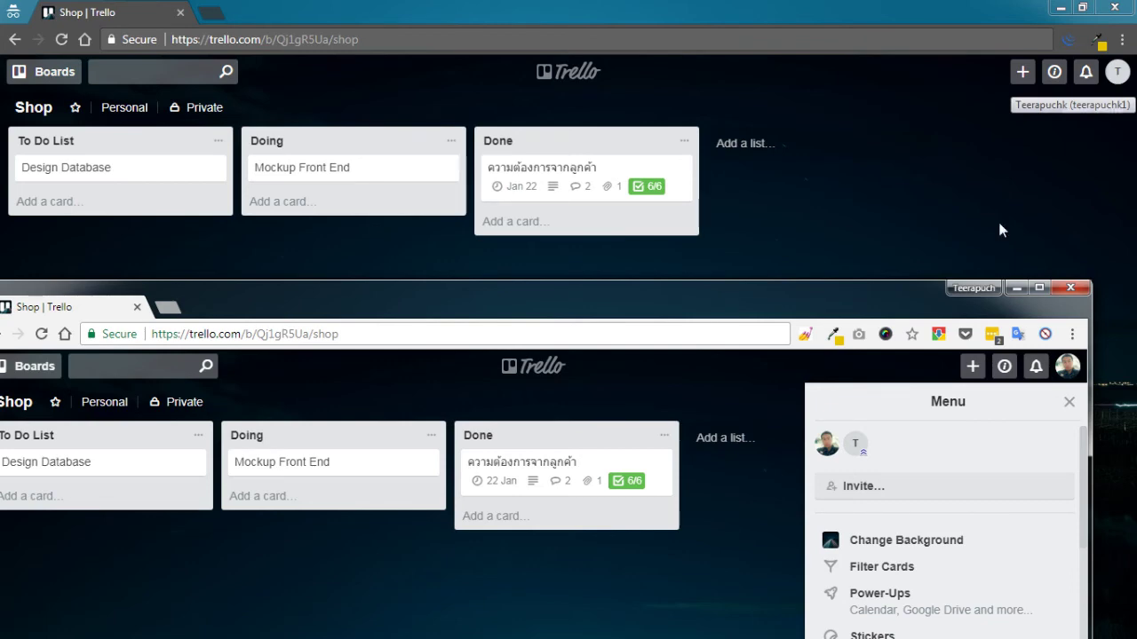
left_click_drag(955, 288, 1003, 12)
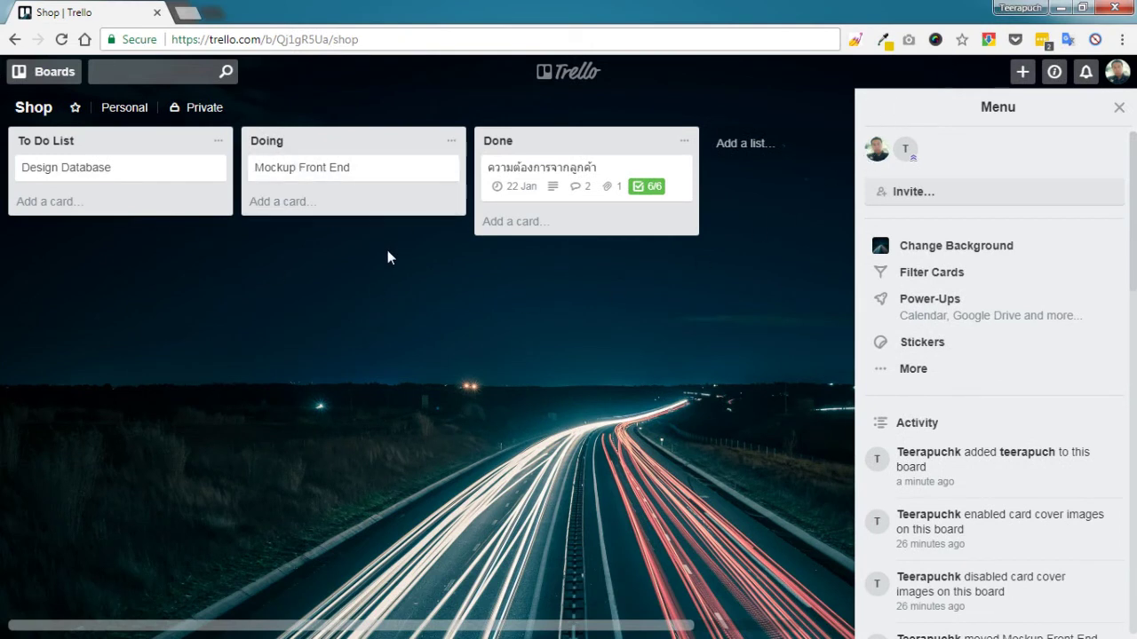
Add a card named "Test" to the To Do List and save "test" as its description.
left_click(66, 204)
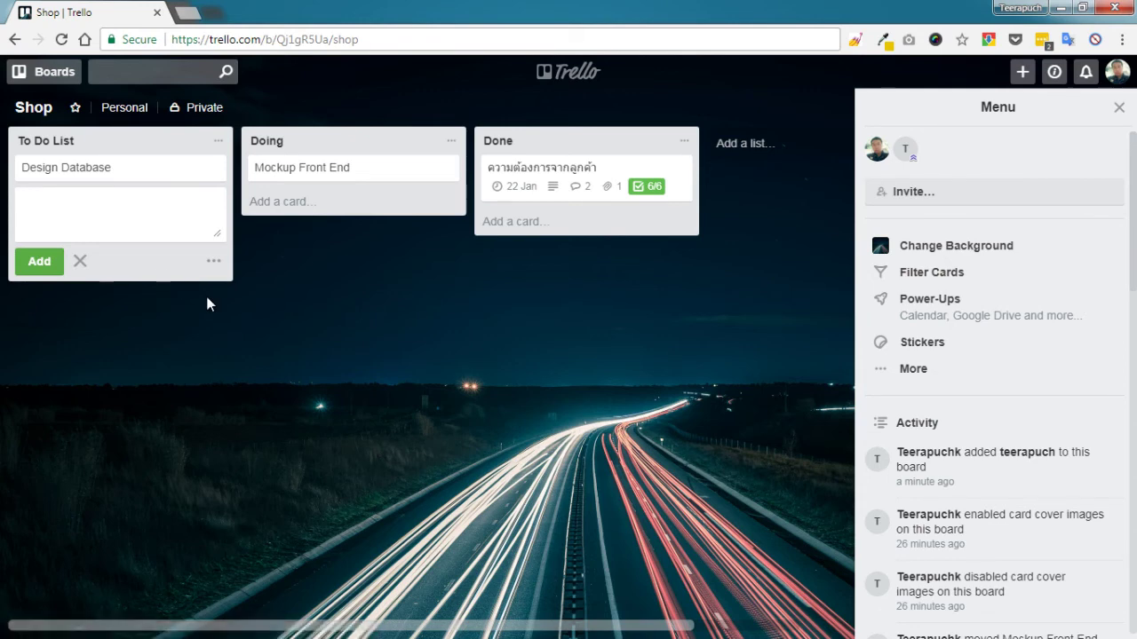
type("Test")
left_click(44, 260)
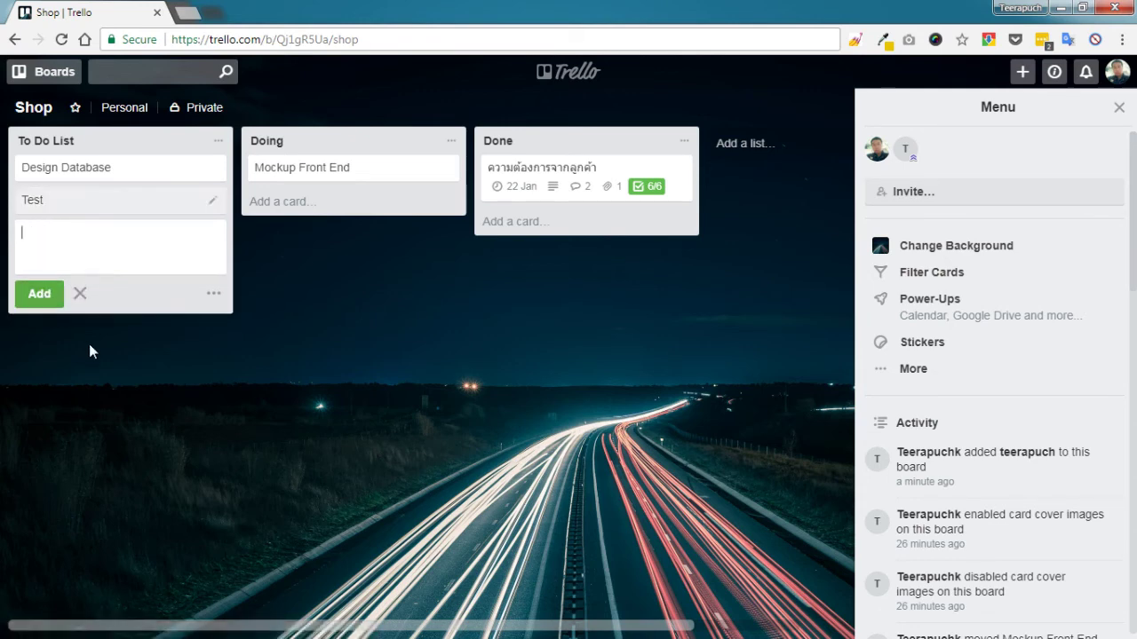
left_click(142, 202)
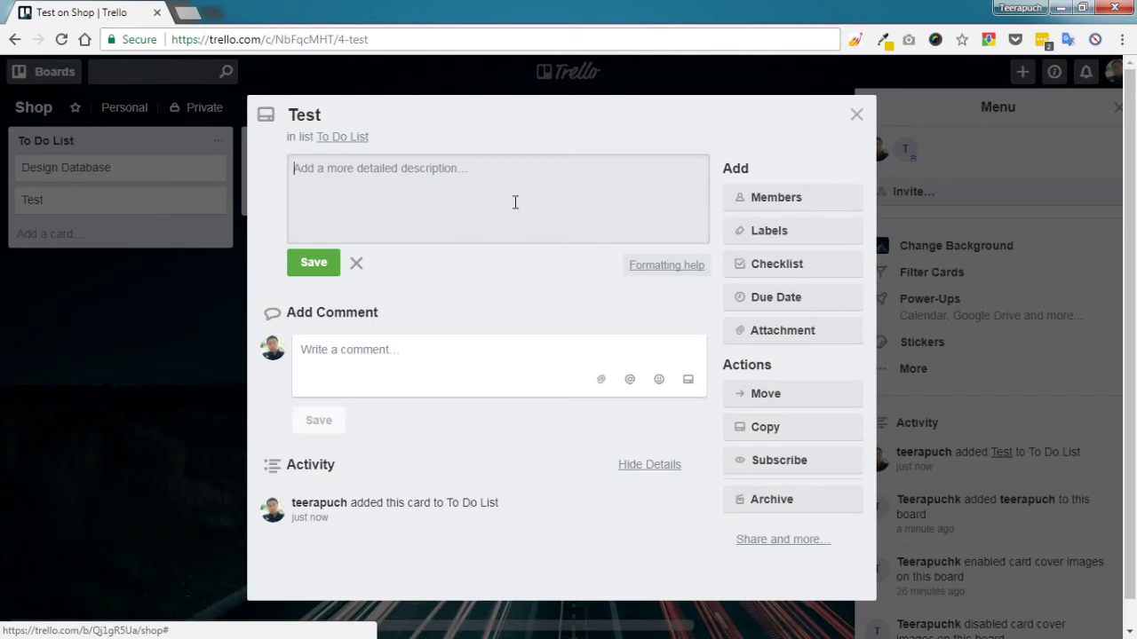
type("test")
left_click(321, 272)
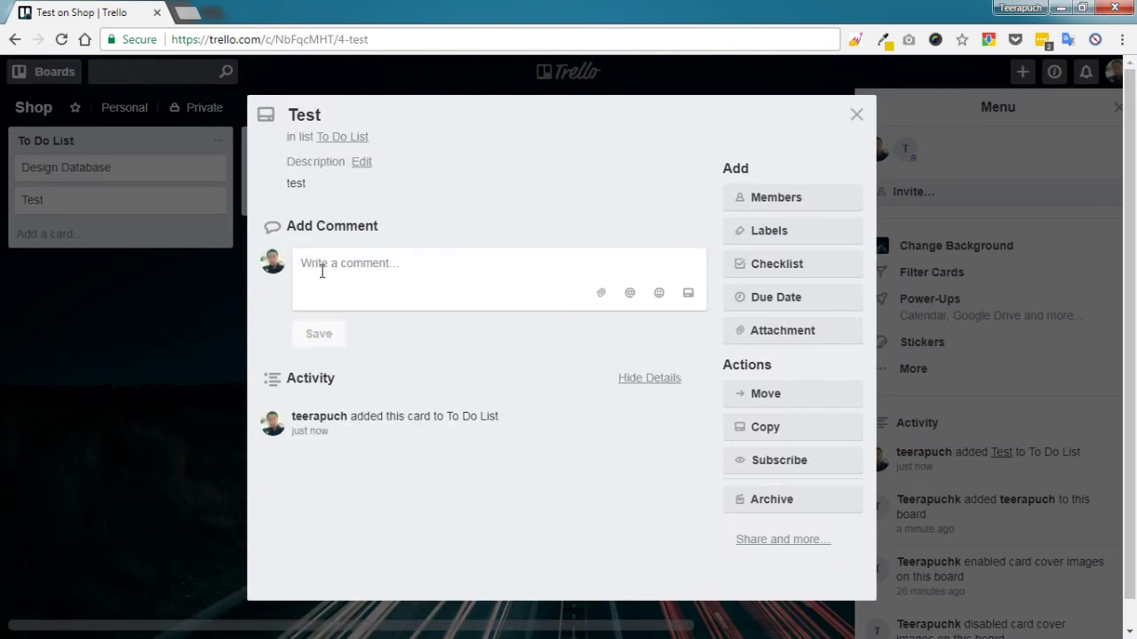
left_click(856, 117)
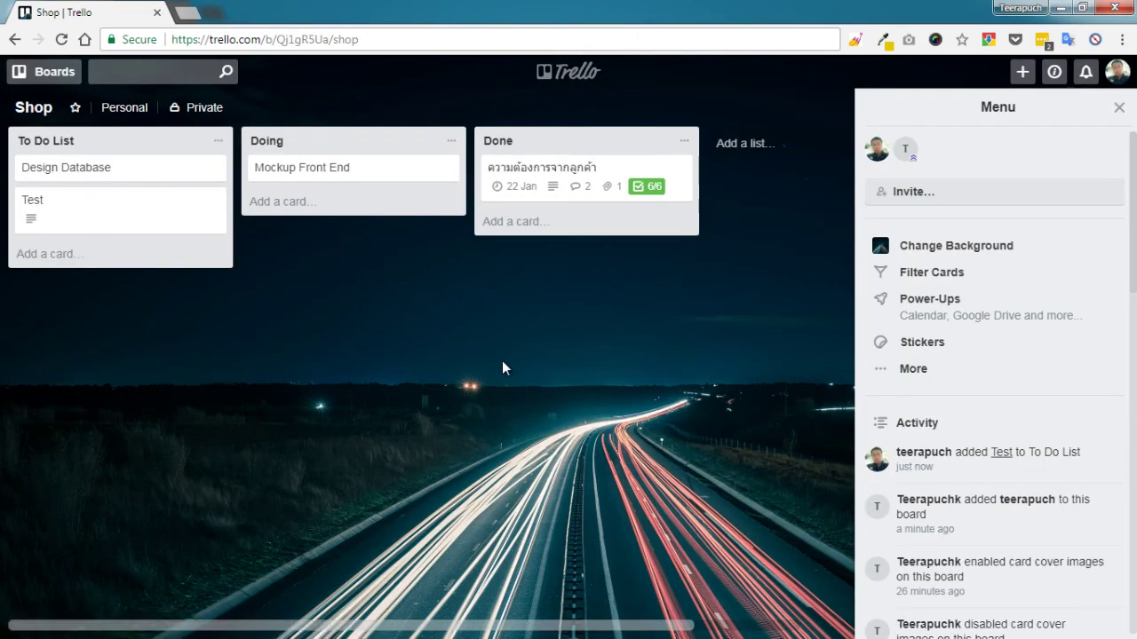
Move the Test card to Doing, on to Done, and back to the To Do List.
left_click_drag(204, 222, 355, 220)
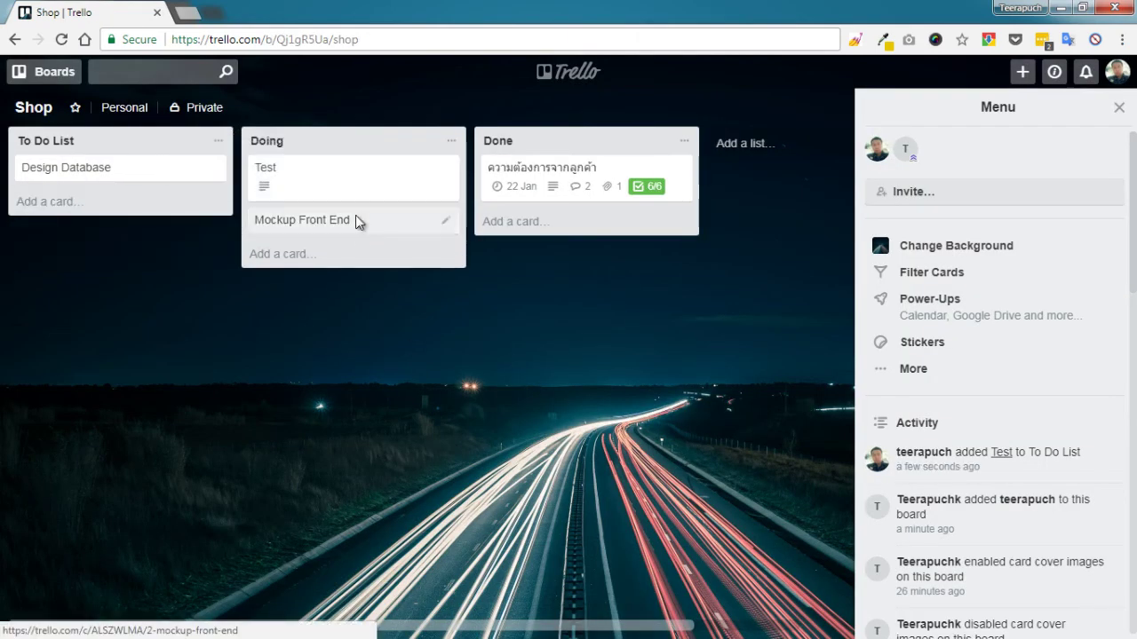
left_click_drag(355, 178, 582, 195)
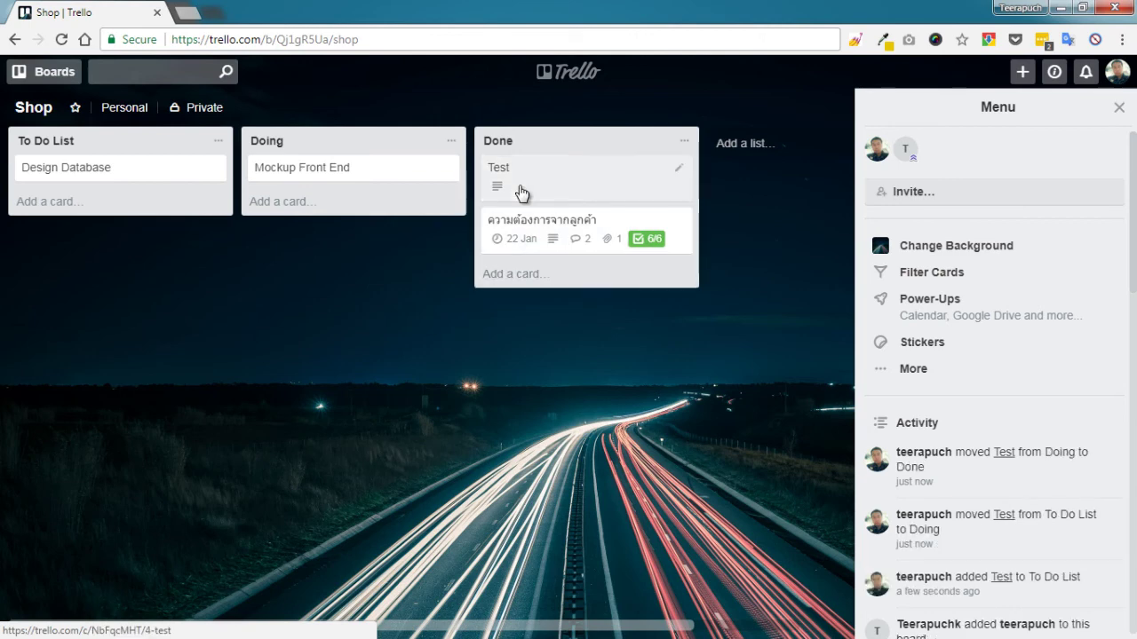
left_click_drag(518, 187, 99, 206)
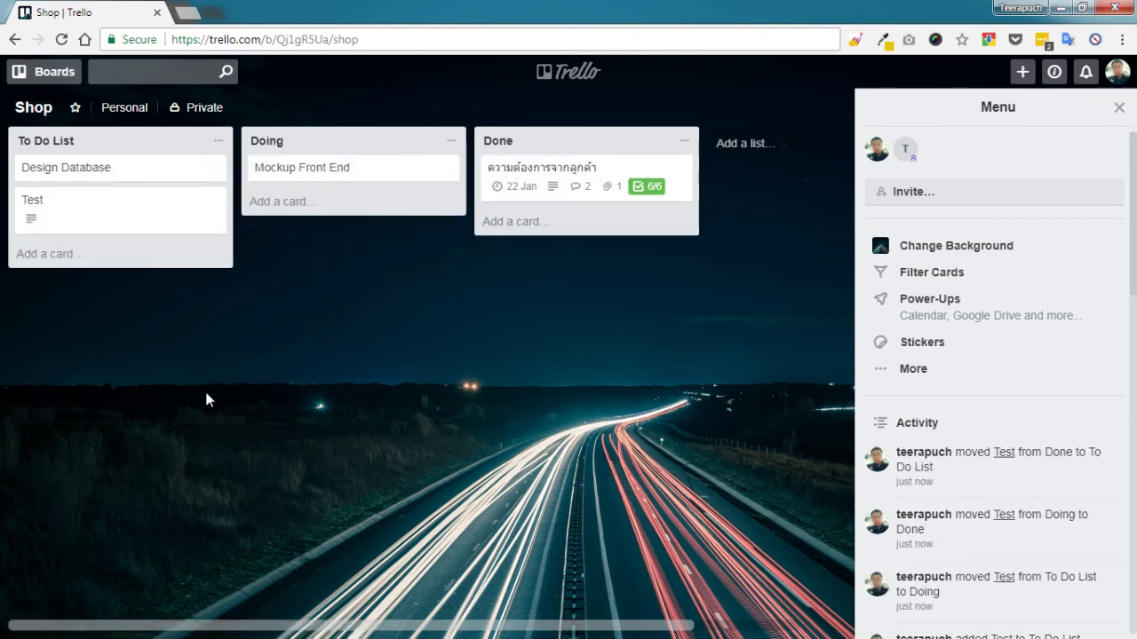
On the ความต้องการจากลูกค้า card, untick and re-tick the last checklist item, and make the แคนวาส.png attachment the cover.
left_click(597, 181)
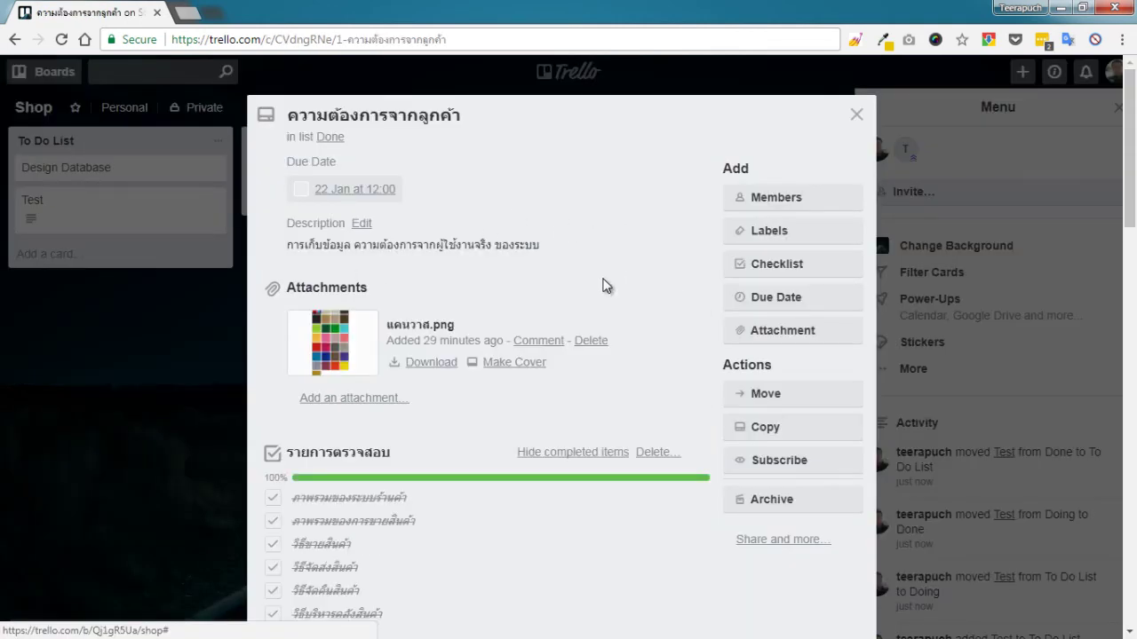
scroll(595, 319, "down", 2)
left_click(272, 449)
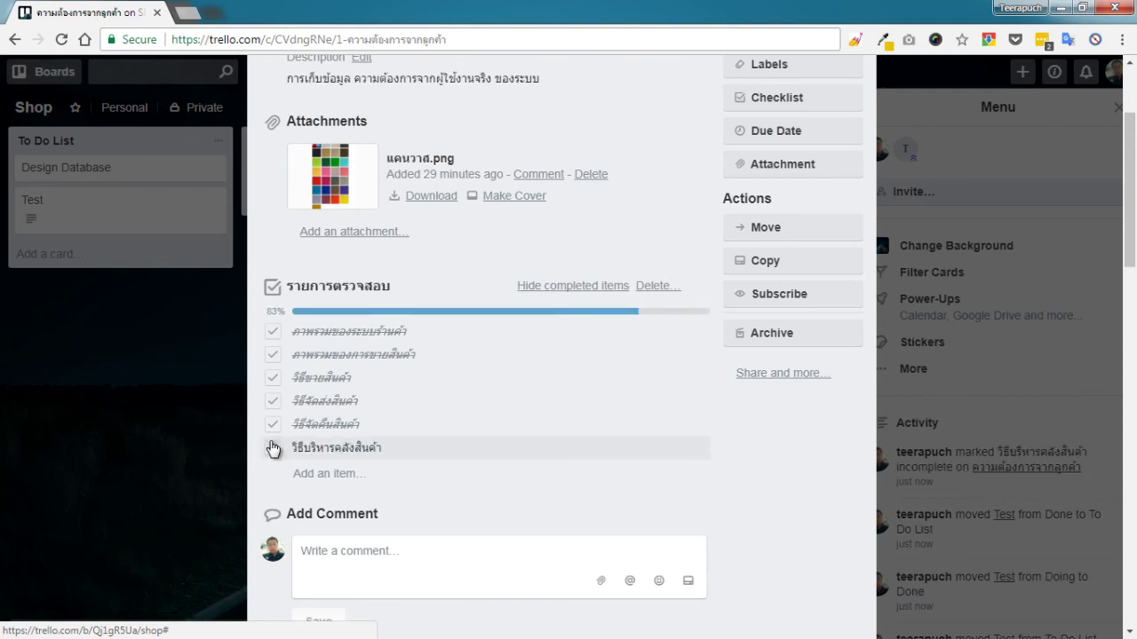
left_click(274, 449)
left_click(506, 196)
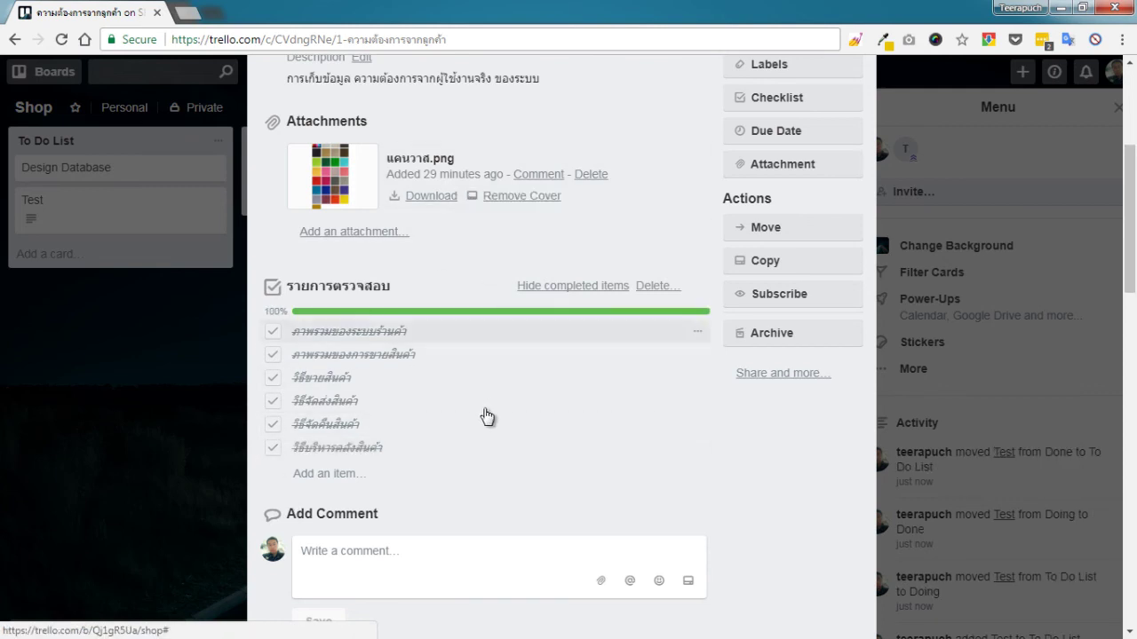
scroll(484, 415, "up", 2)
scroll(484, 415, "up", 2)
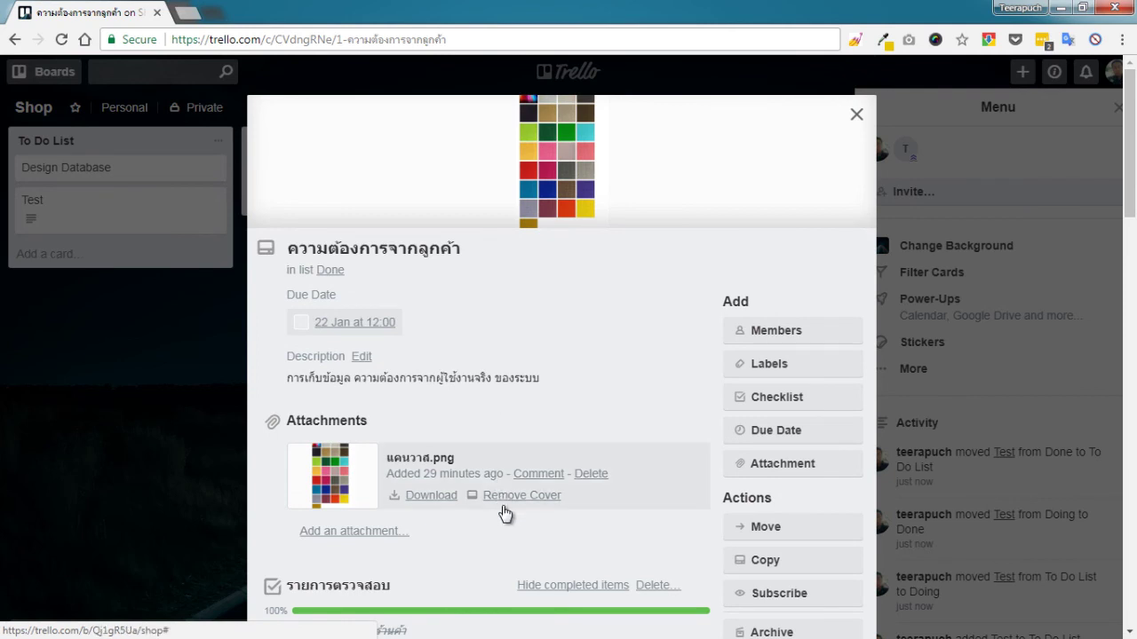
left_click(607, 479)
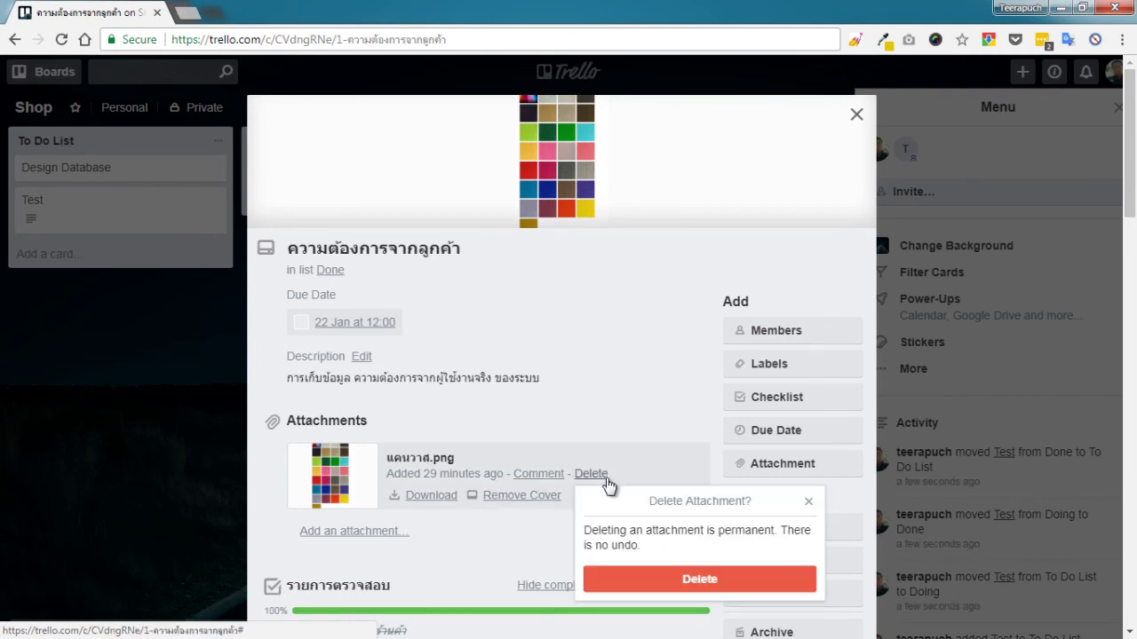
left_click(807, 503)
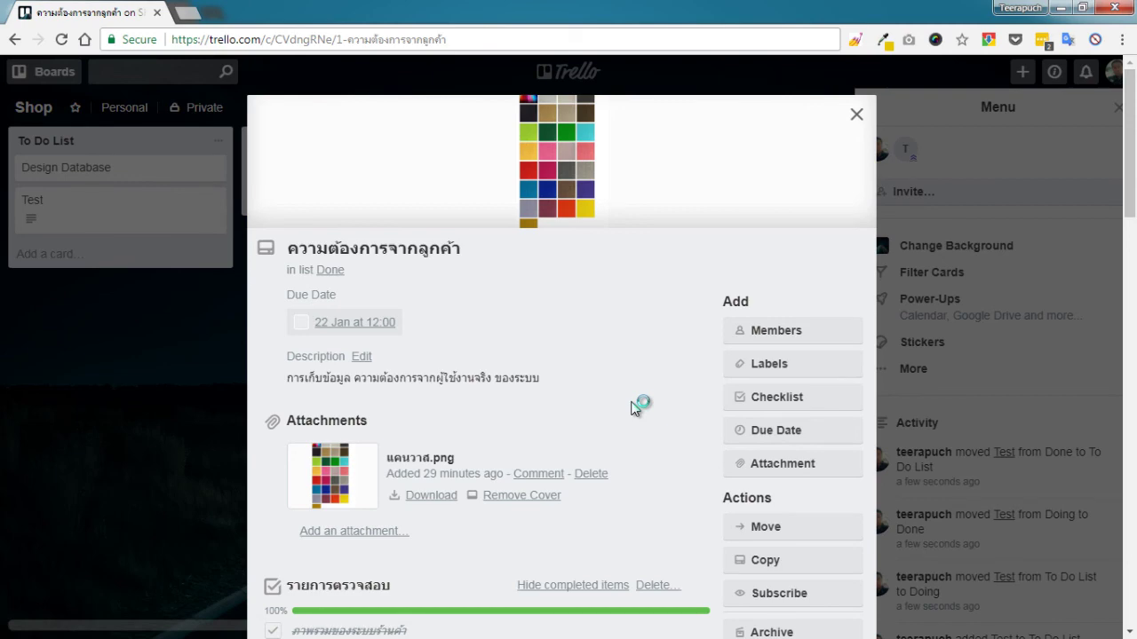
left_click(856, 114)
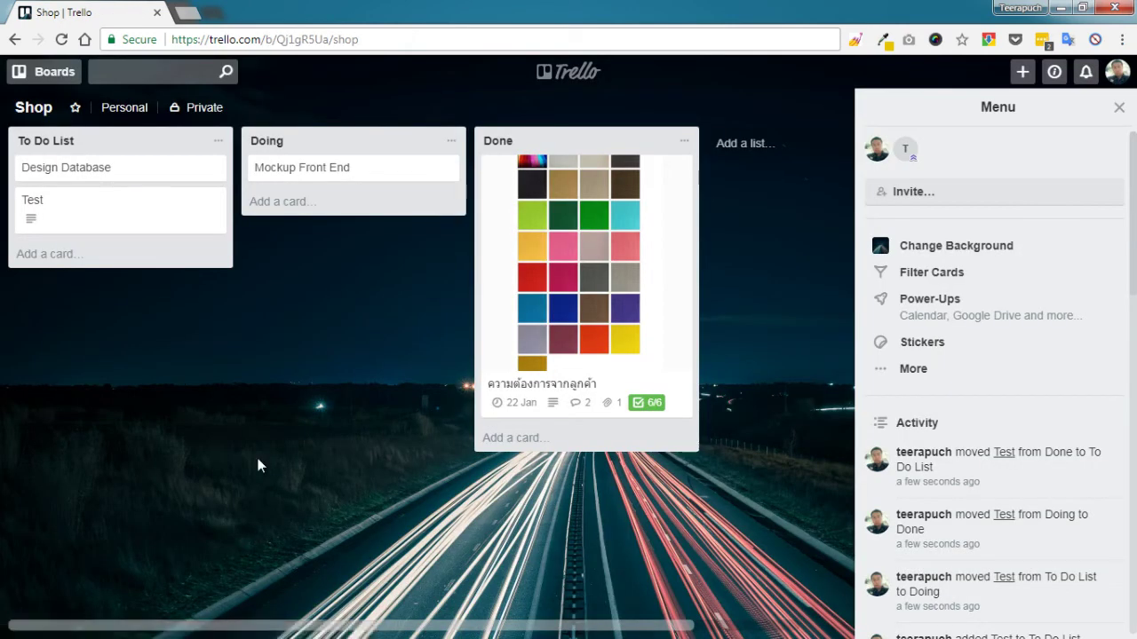
Remove the แคนวาส.png cover from the ความต้องการจากลูกค้า card in Done and close the card.
left_click(635, 304)
scroll(621, 329, "down", 1)
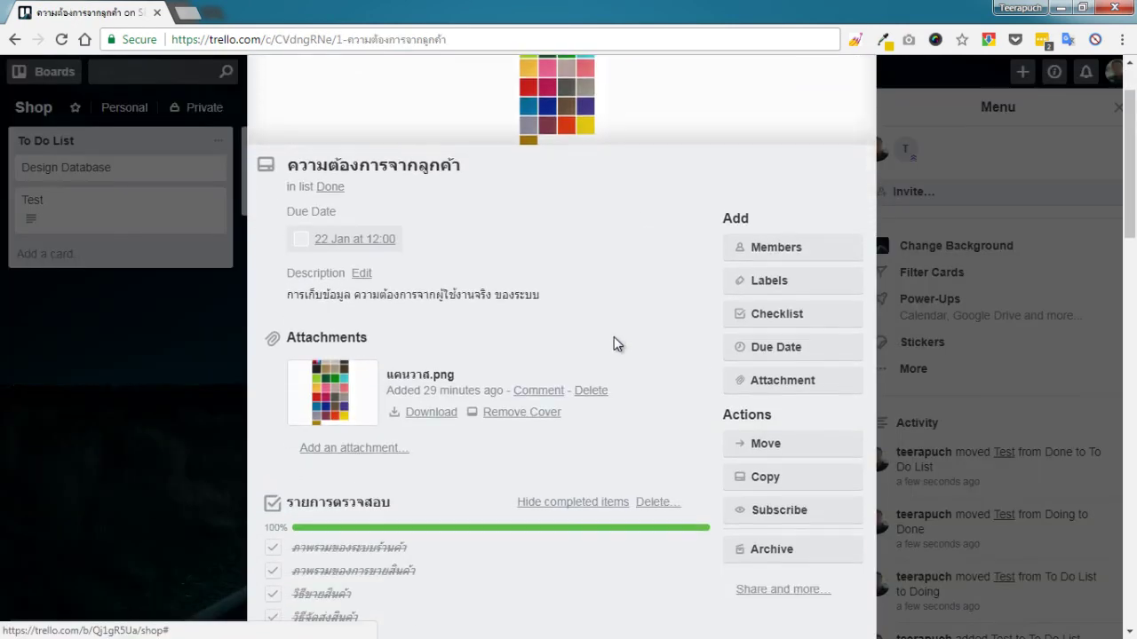
left_click(536, 413)
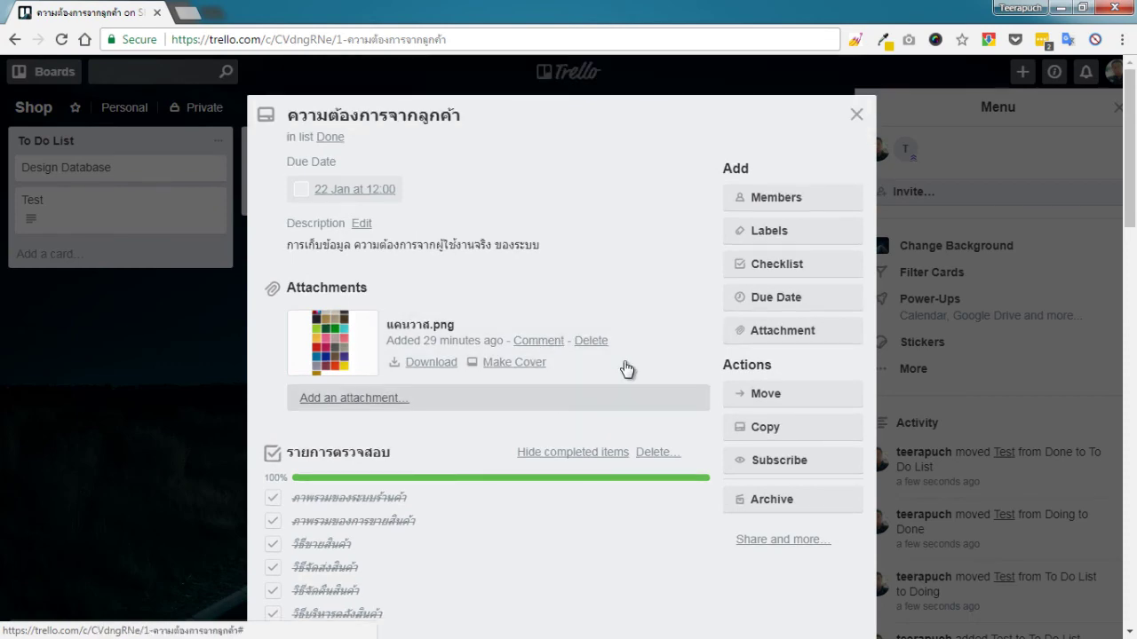
left_click(854, 117)
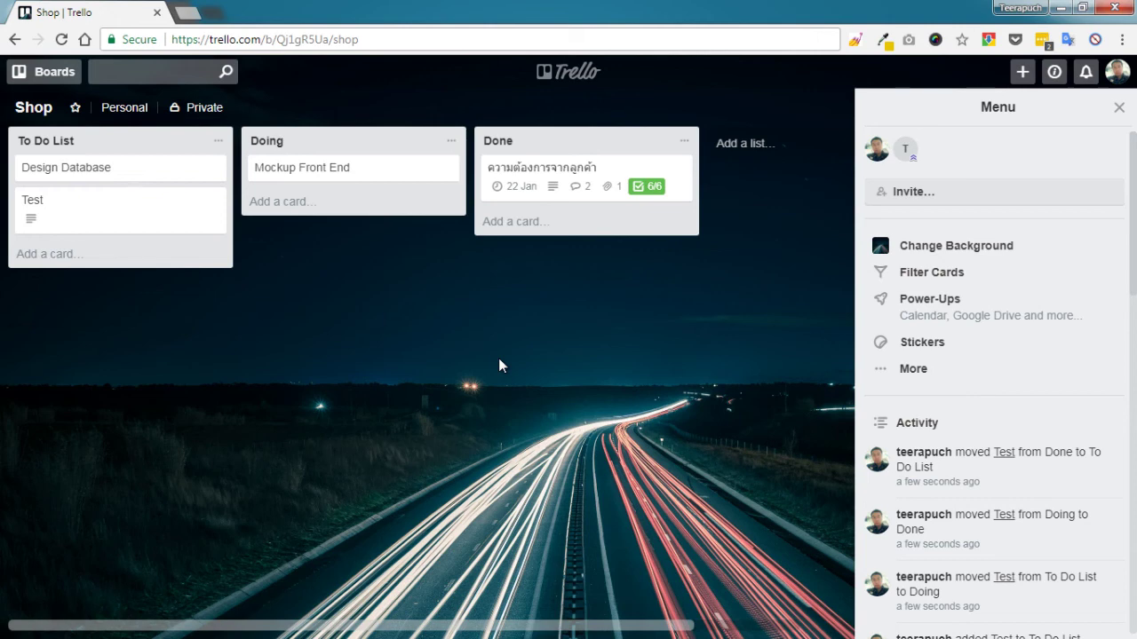
Hide the board menu in the invited member's window, switch to the board owner's browser window, and show the board menu there.
left_click(1118, 107)
left_click(1112, 75)
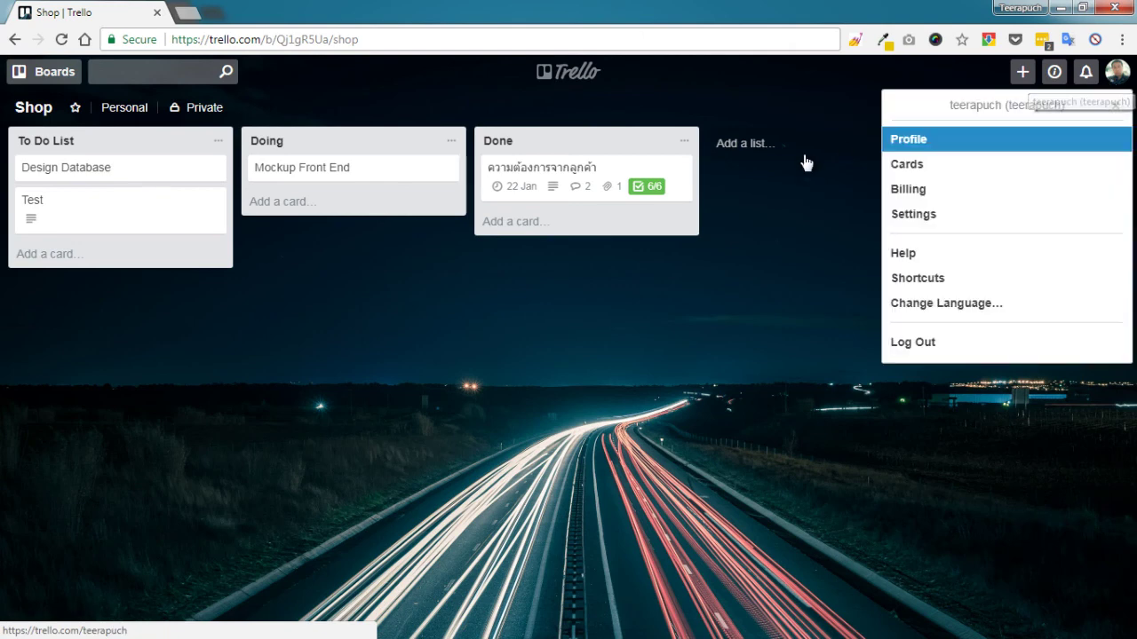
key("Escape")
left_click(1061, 7)
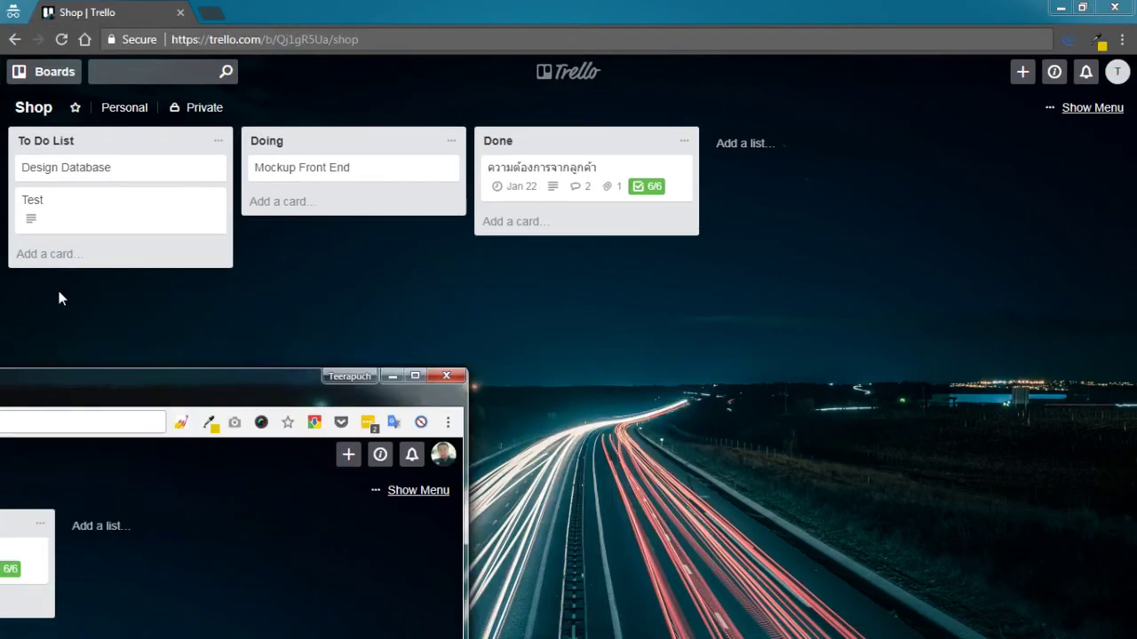
left_click(1114, 110)
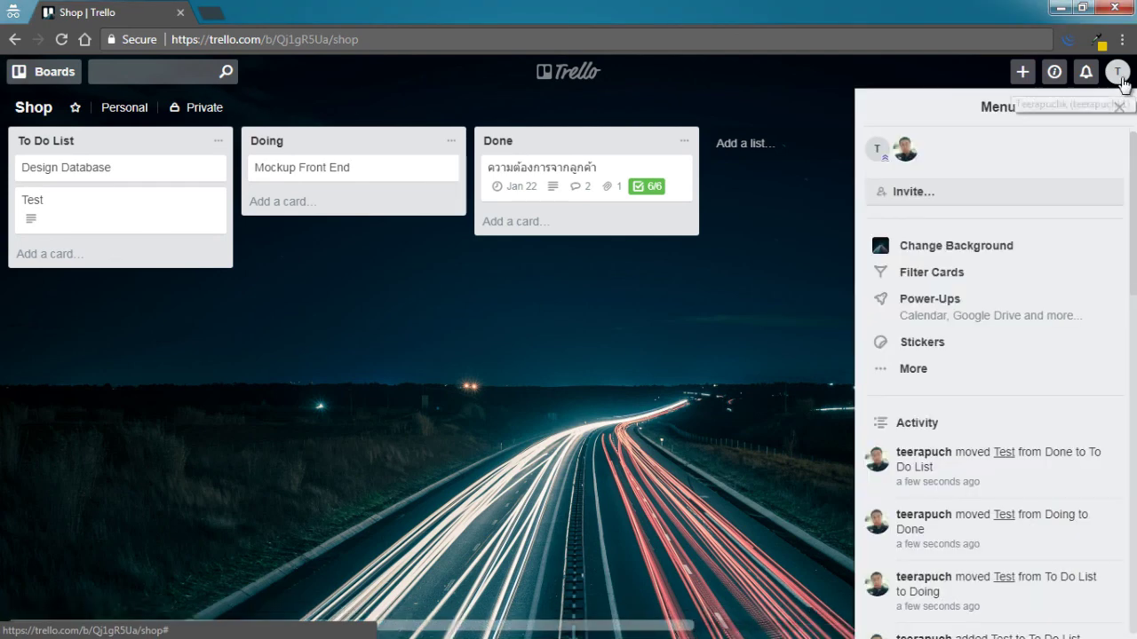
left_click(1117, 73)
left_click(959, 201)
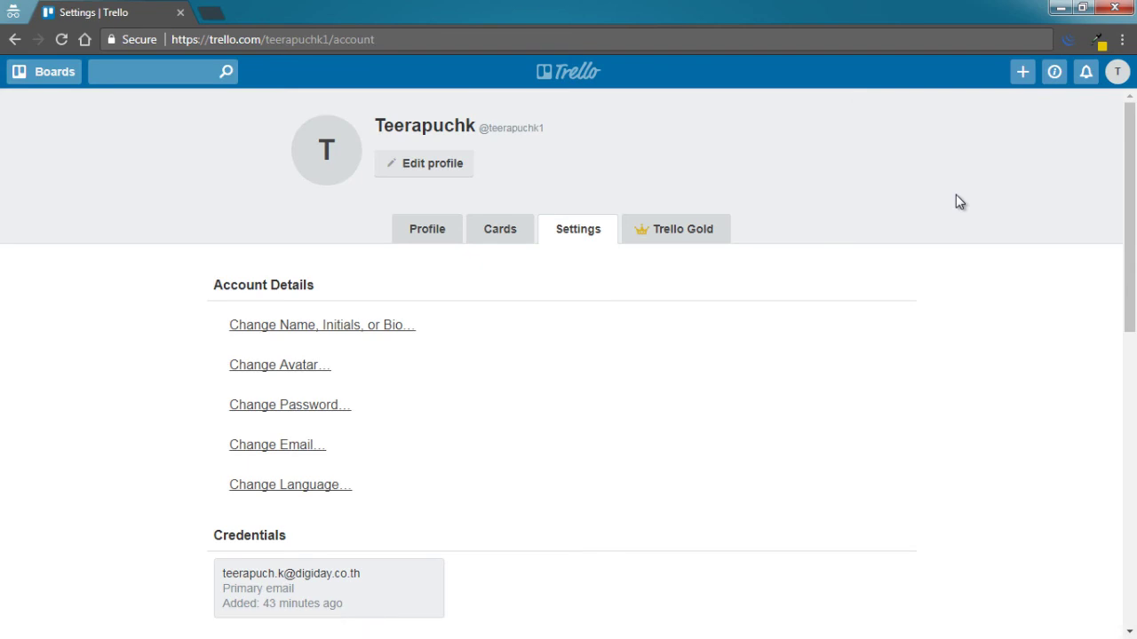
left_click(14, 39)
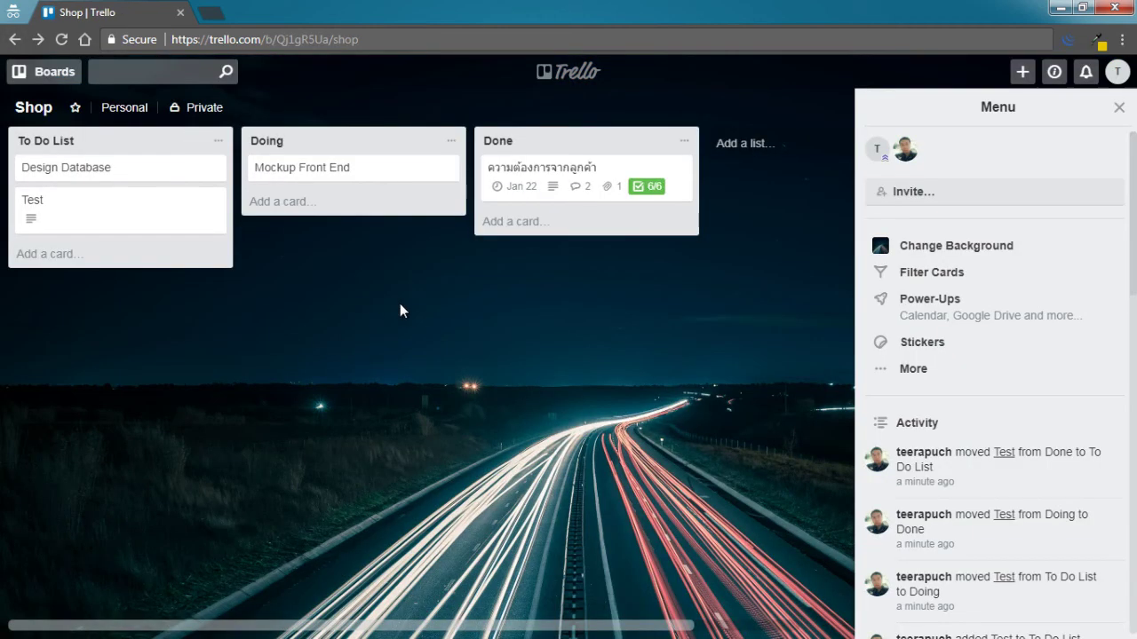
Review the Add/Remove Permissions options in the Shop board's settings and close the board menu.
left_click(914, 370)
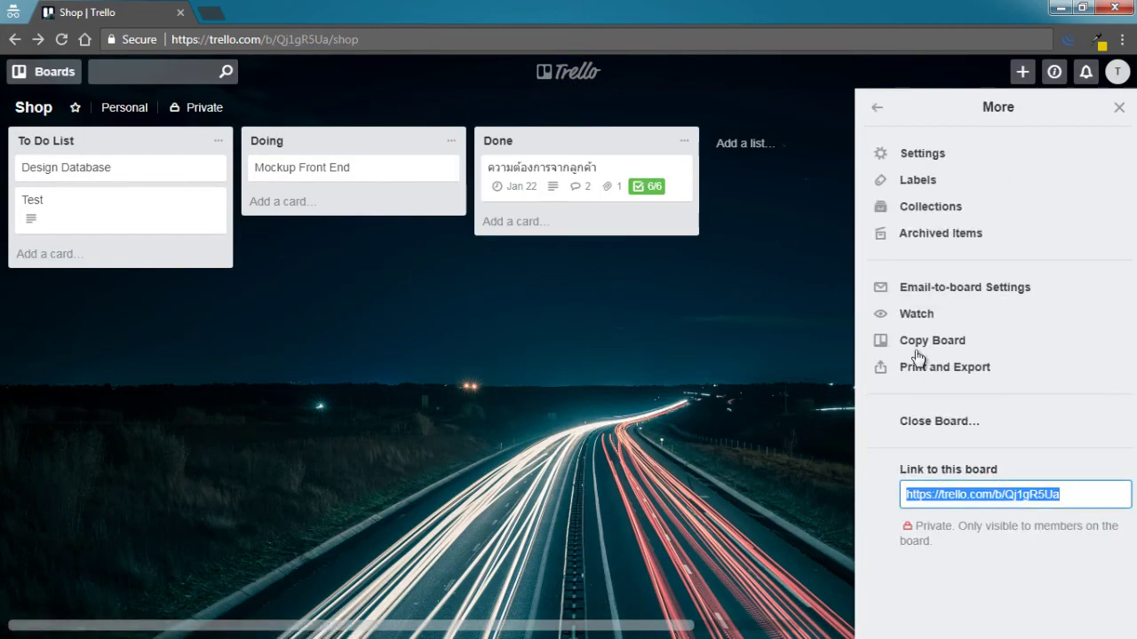
left_click(917, 158)
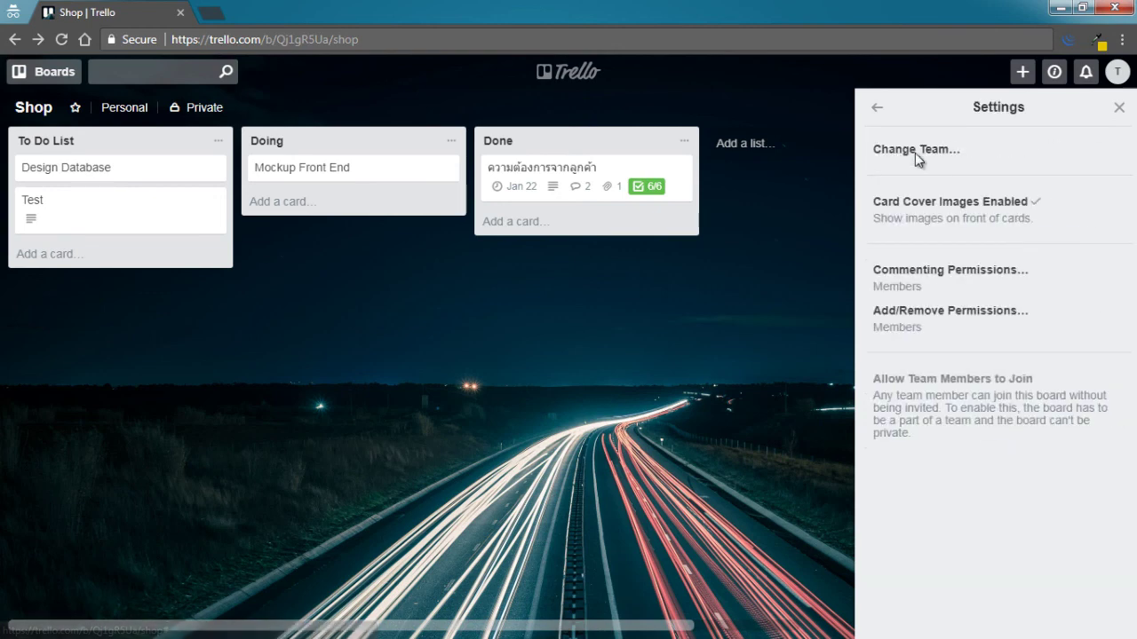
left_click(918, 323)
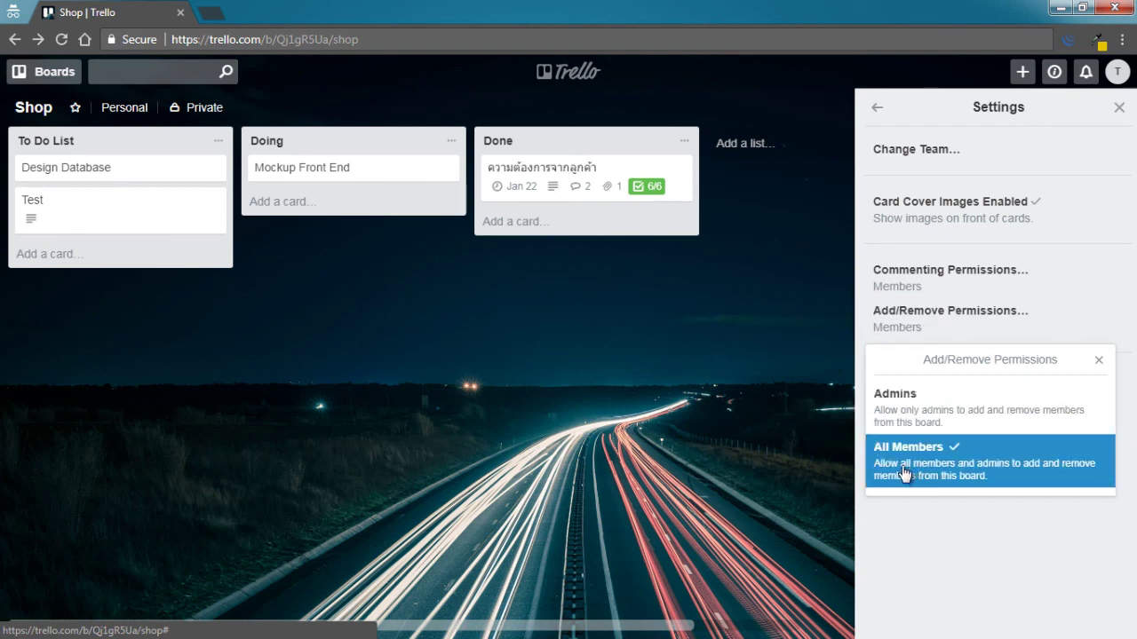
left_click(308, 460)
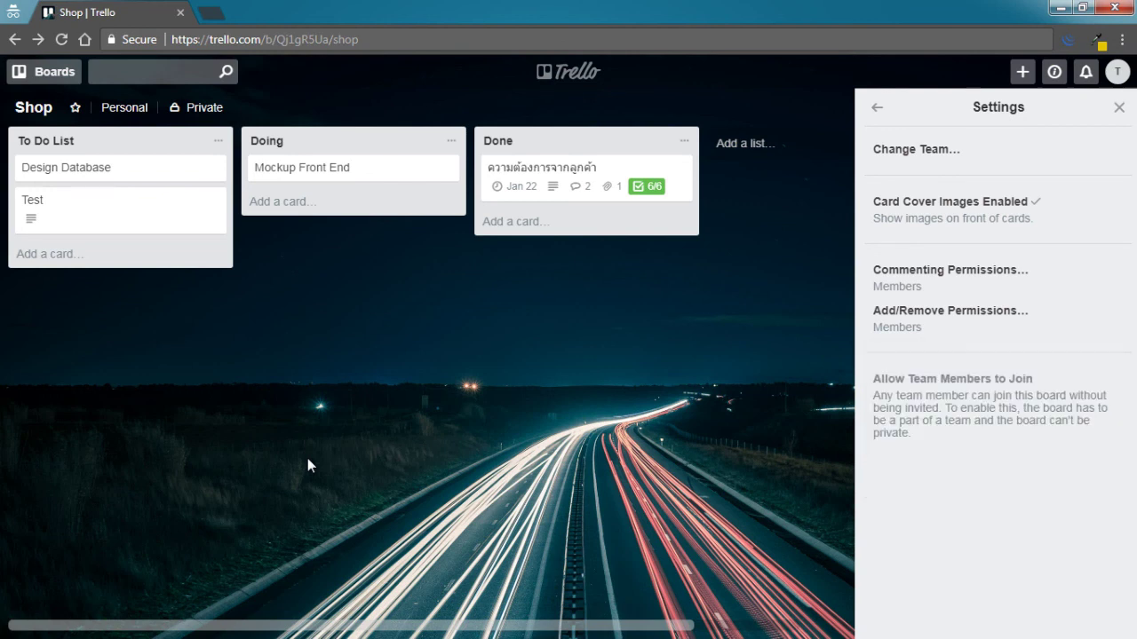
left_click(876, 108)
left_click(876, 108)
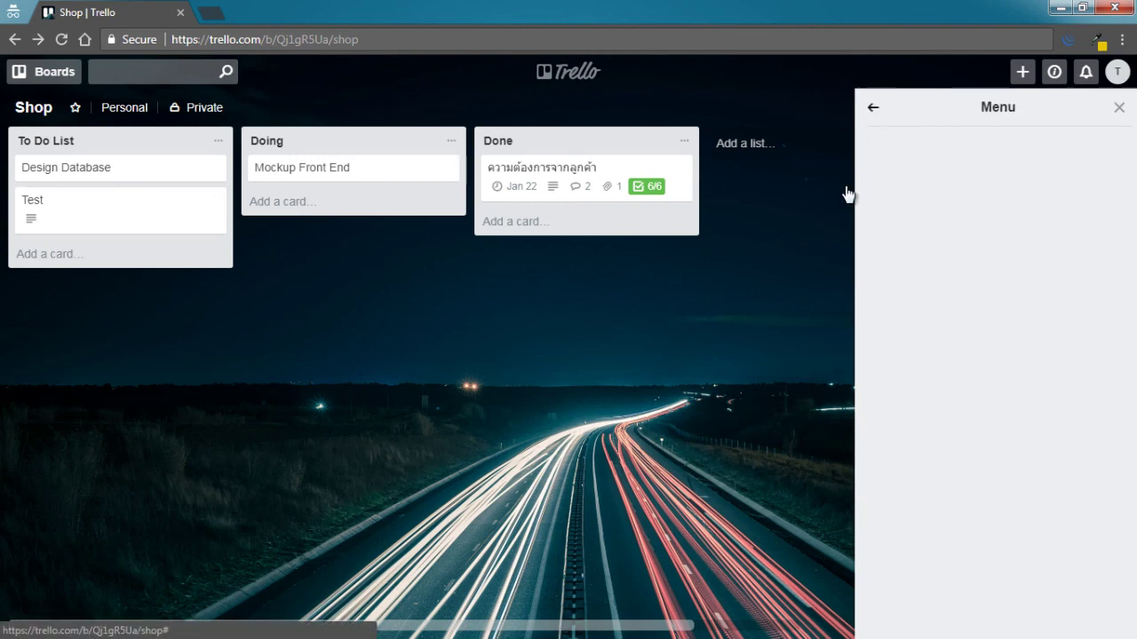
left_click(1118, 106)
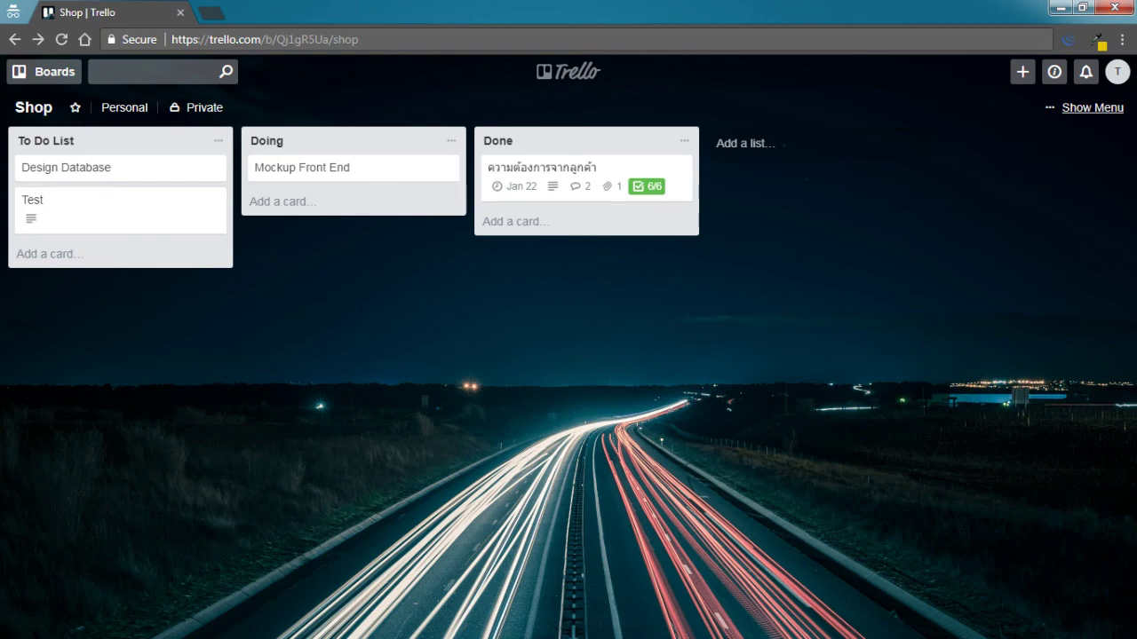
Move the invited member's browser window over the owner's to compare the Shop board in both accounts, and move it out of view.
left_click_drag(8, 178, 543, 215)
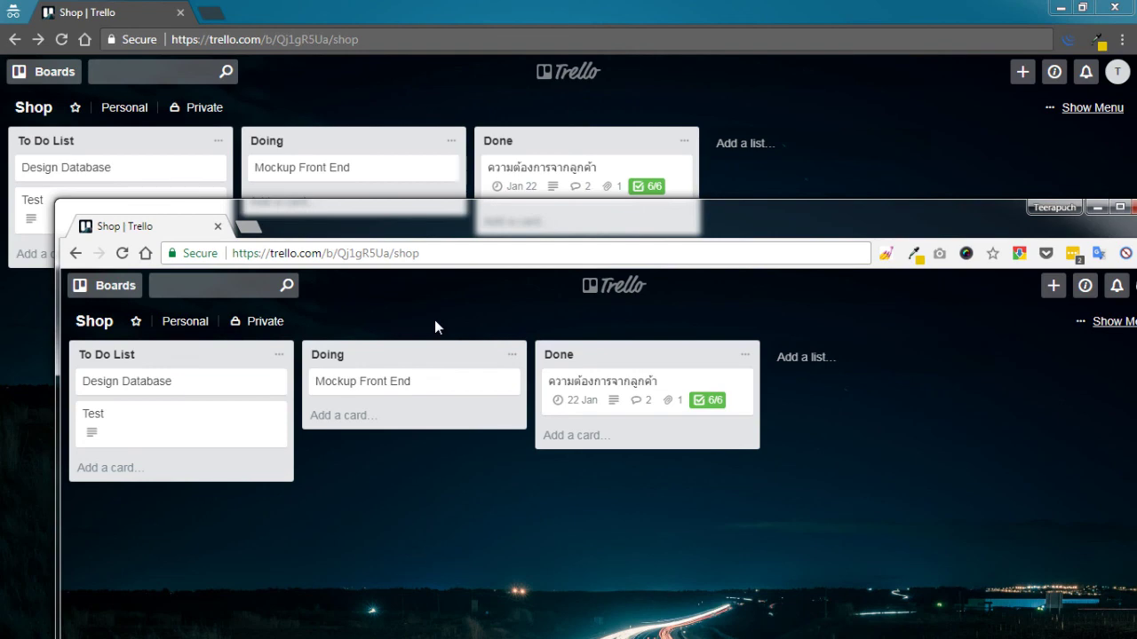
left_click_drag(456, 232, 320, 214)
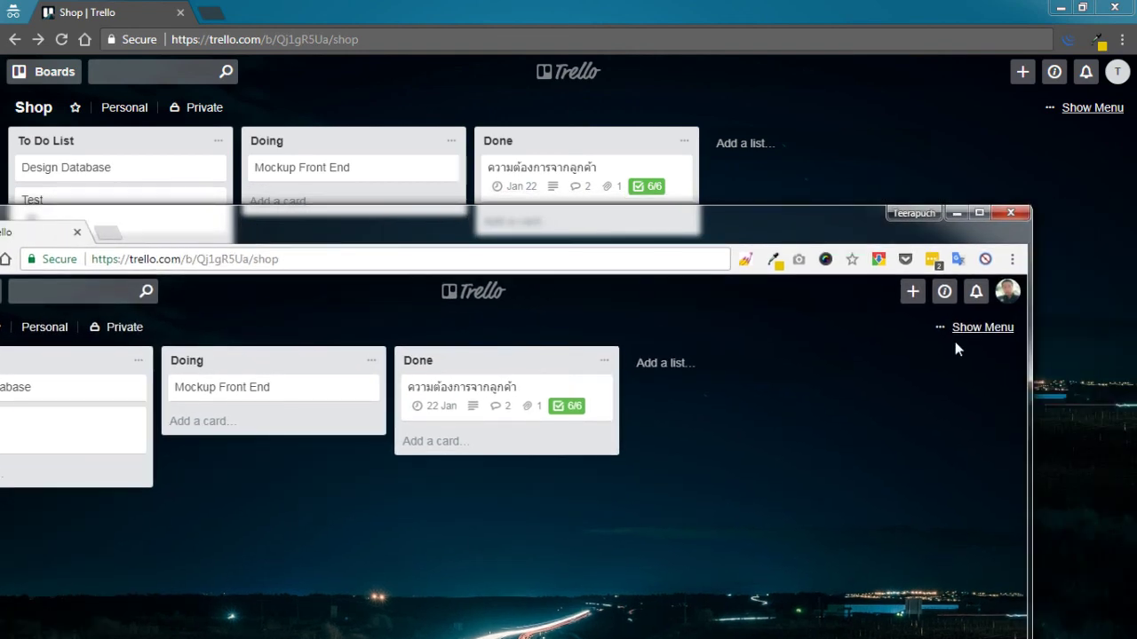
left_click_drag(755, 236, 0, 227)
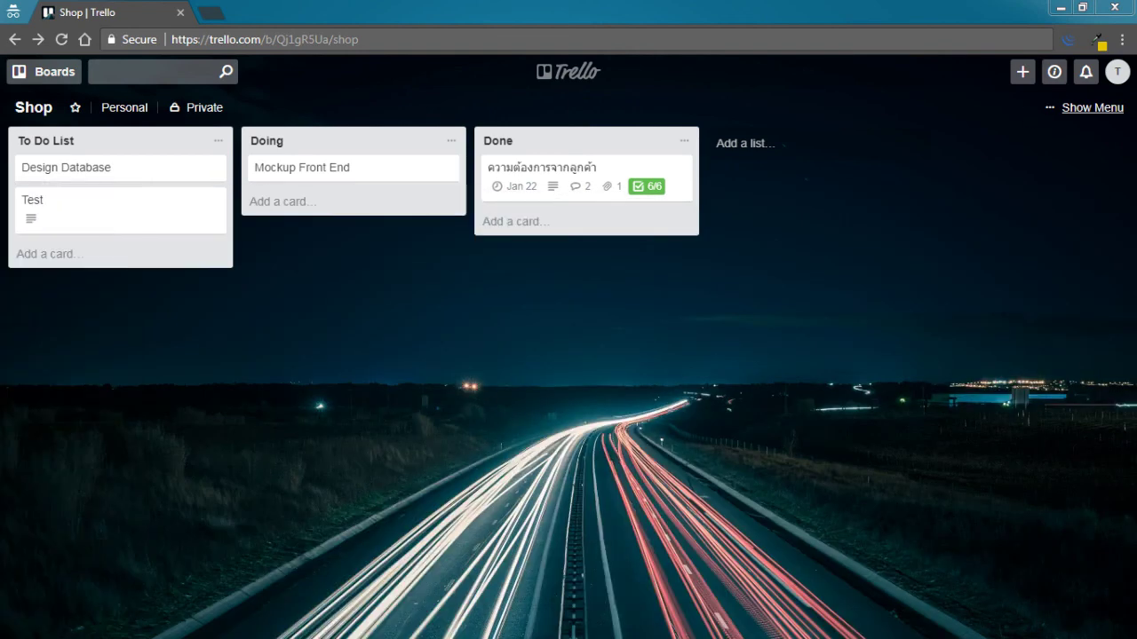